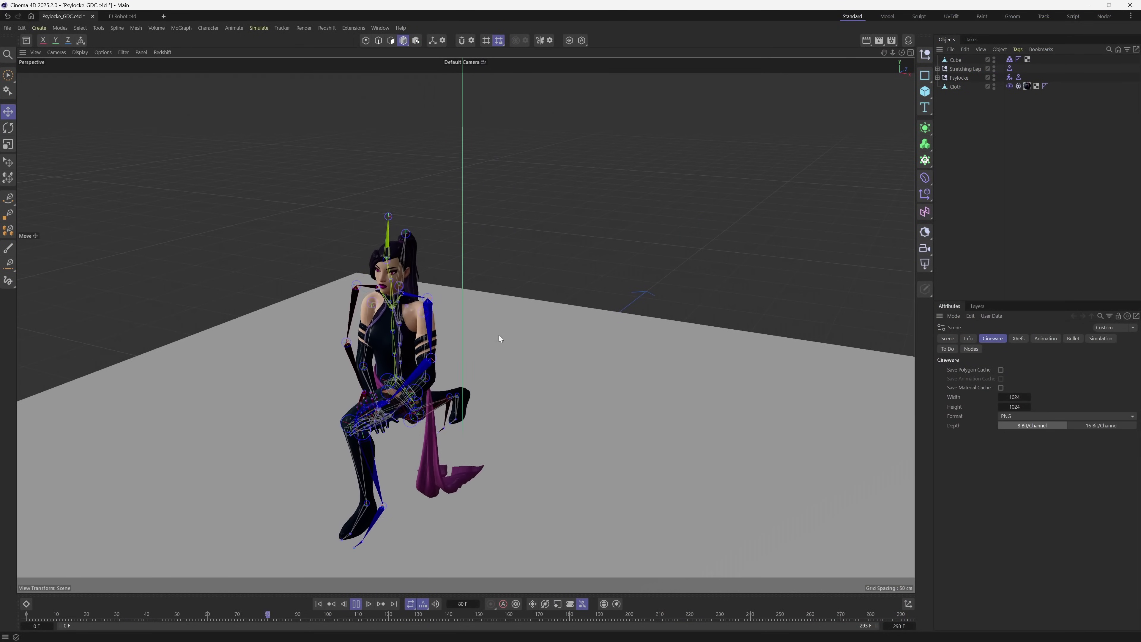
# Step: Expand the Psylocke and Stretching Leg hierarchies and inspect the first tag on the Psylocke object
pyautogui.keyDown('alt'); pyautogui.moveTo(498, 335); pyautogui.dragTo(438, 378); pyautogui.keyUp('alt')
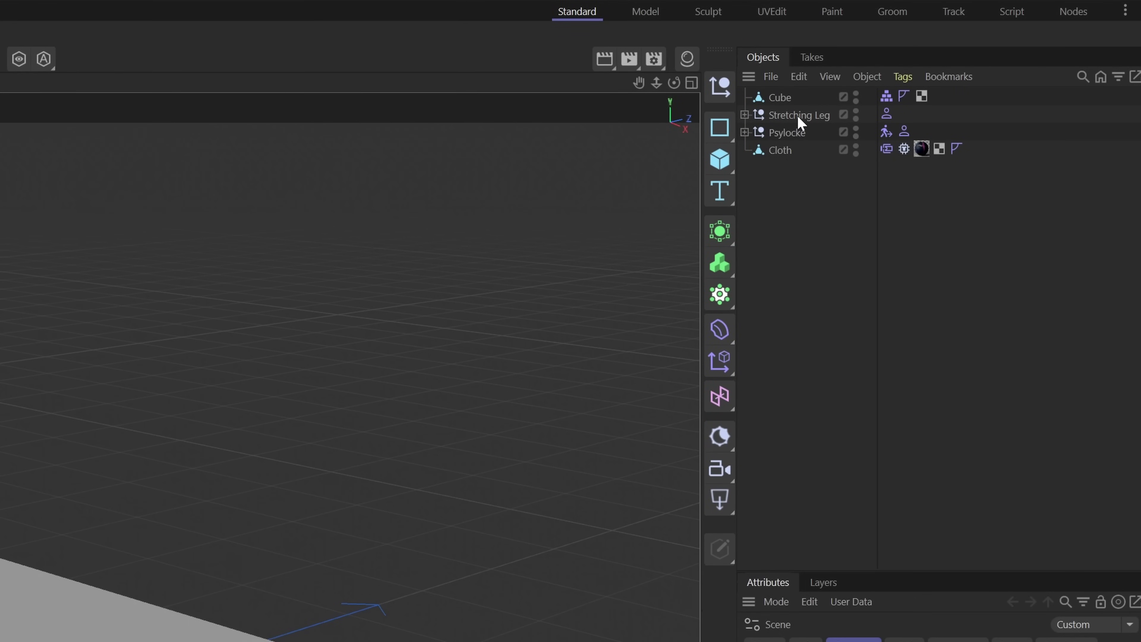
pyautogui.click(798, 118)
pyautogui.click(744, 132)
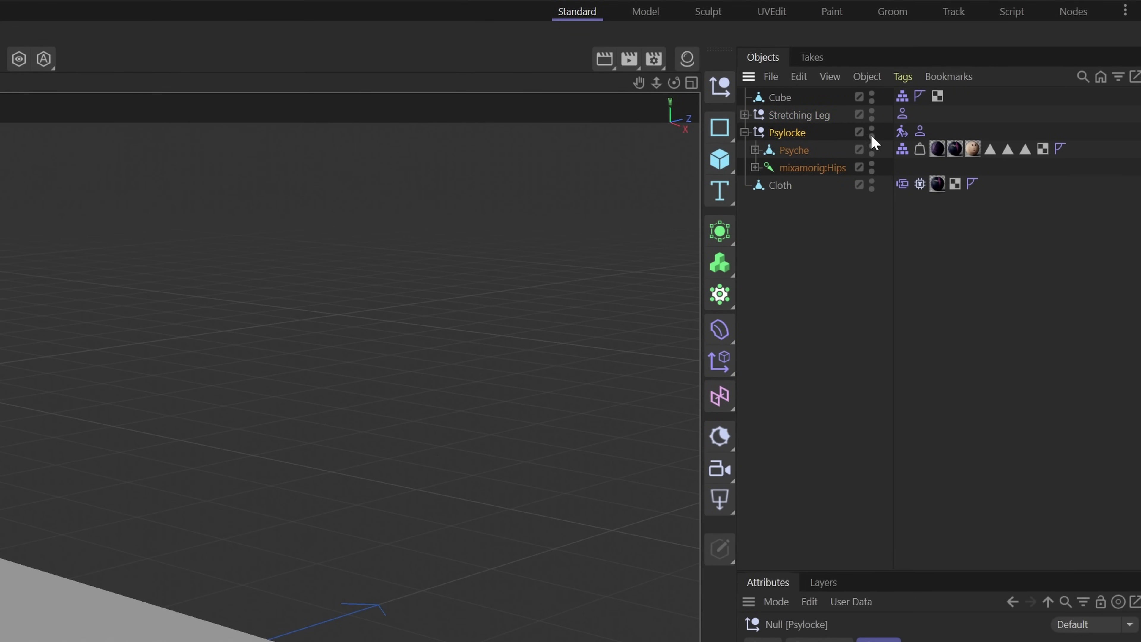
pyautogui.click(901, 132)
pyautogui.click(744, 115)
pyautogui.click(793, 117)
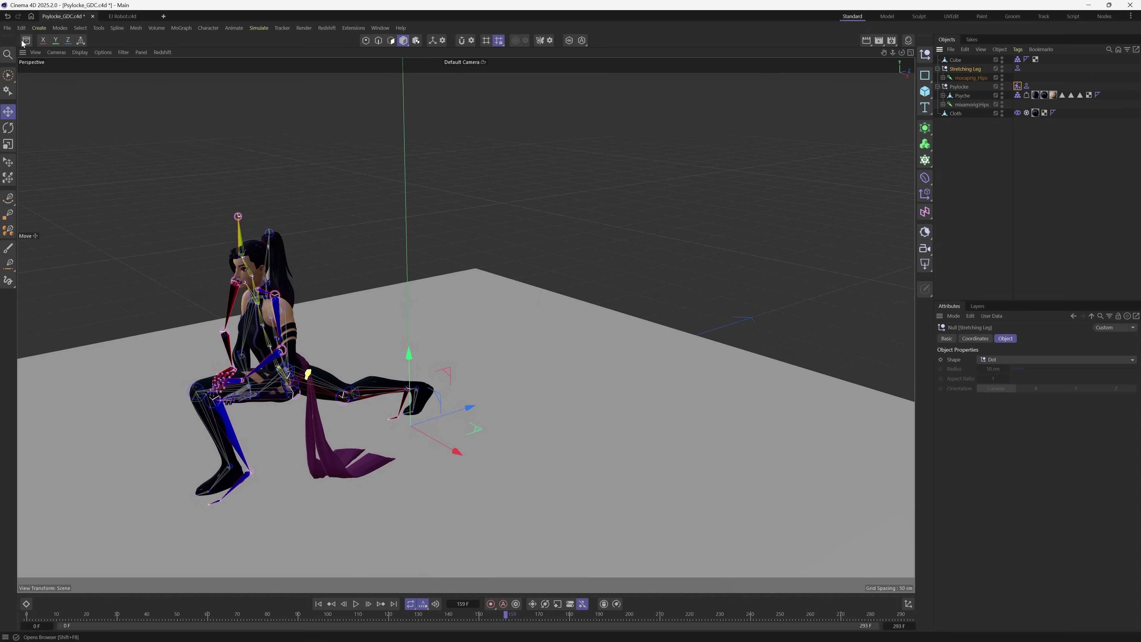
# Step: Browse the Motion Capture category in a widened Asset Browser, and close the browser
pyautogui.click(26, 40)
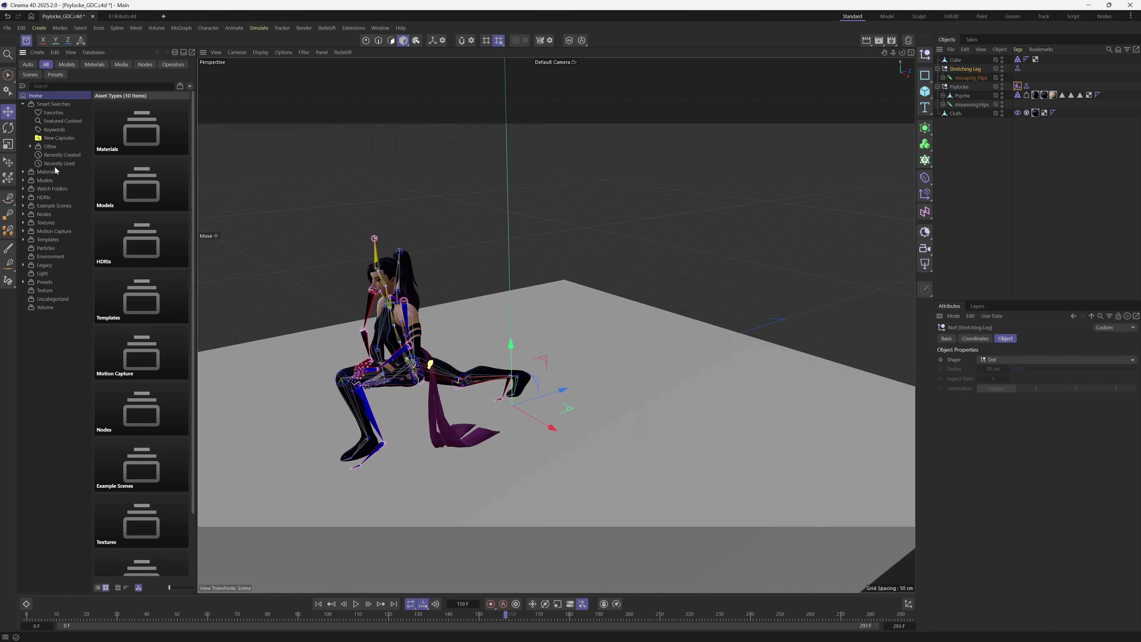
pyautogui.click(53, 231)
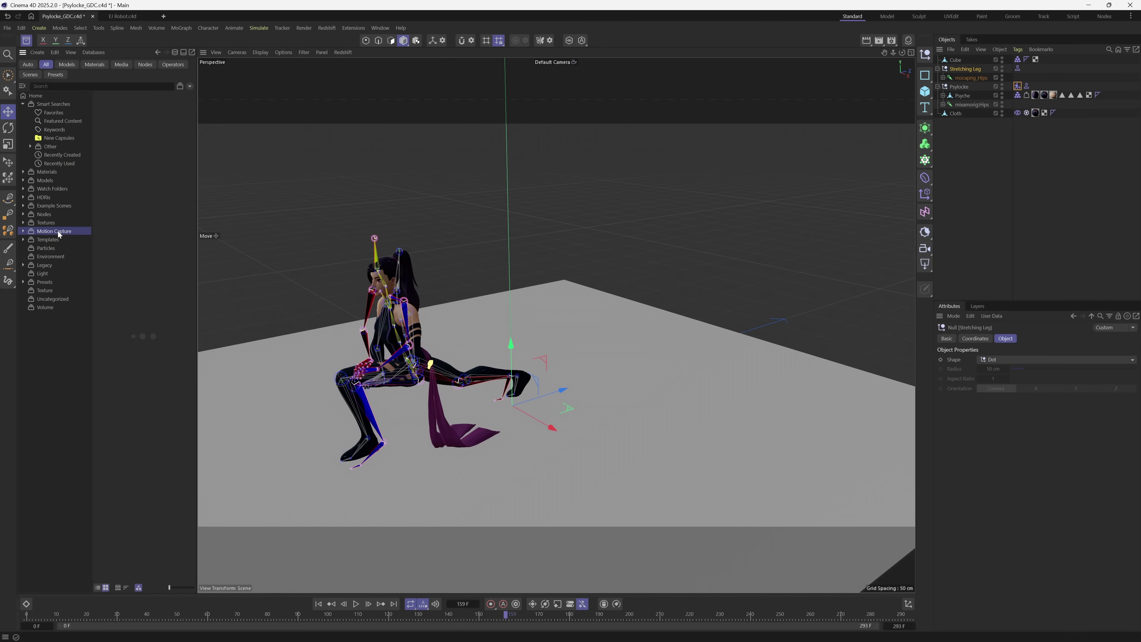
pyautogui.moveTo(197, 223); pyautogui.dragTo(225, 192)
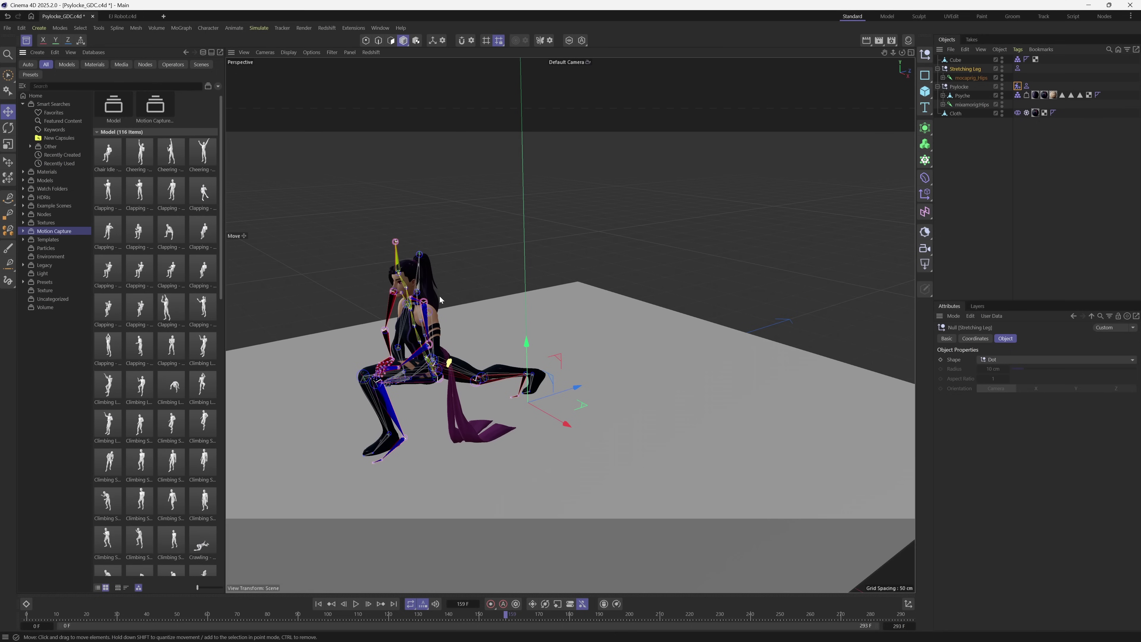
pyautogui.click(30, 41)
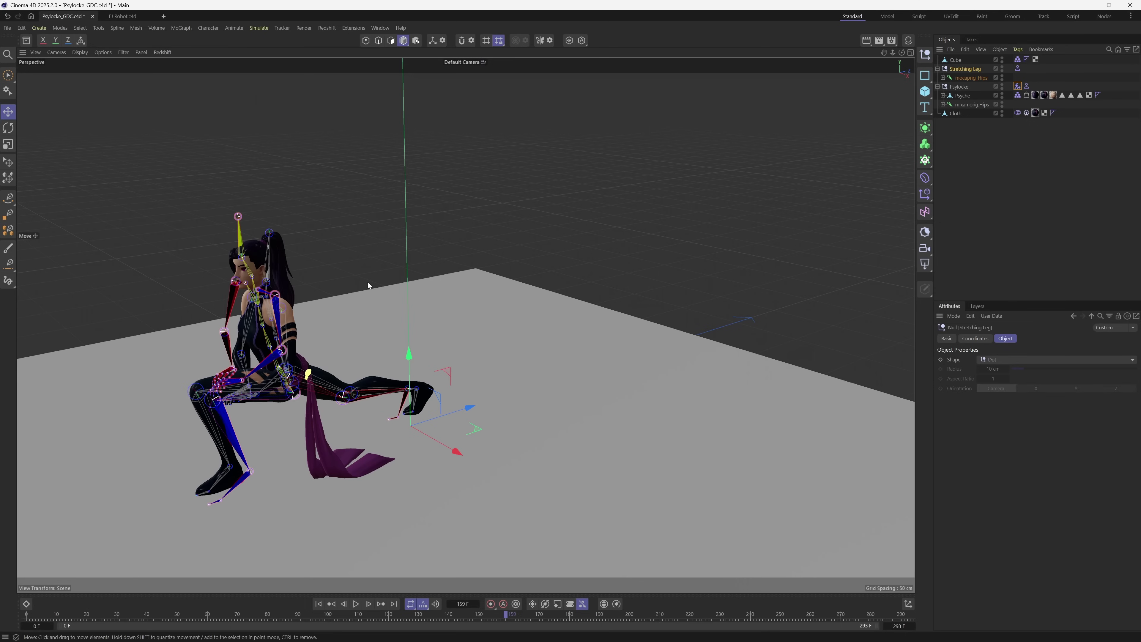
# Step: Play the character animation from the start to review the motion and cloth, and return to frame 0
pyautogui.keyDown('alt'); pyautogui.moveTo(367, 284); pyautogui.dragTo(436, 288, button='middle'); pyautogui.keyUp('alt')
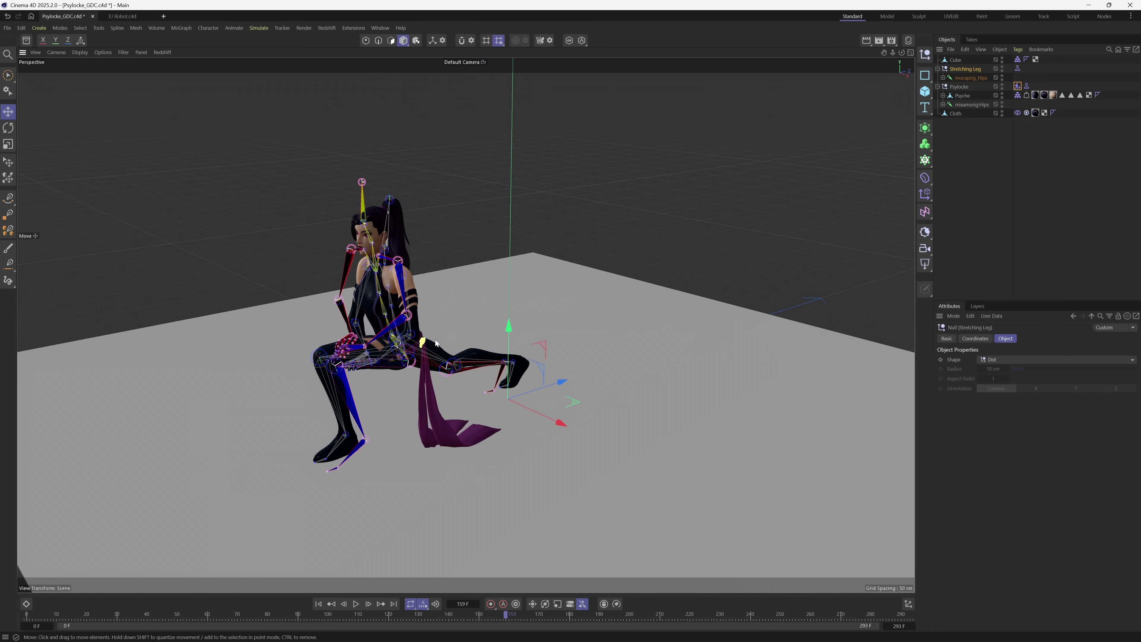
pyautogui.keyDown('alt'); pyautogui.moveTo(436, 342); pyautogui.dragTo(444, 386); pyautogui.keyUp('alt')
pyautogui.click(318, 604)
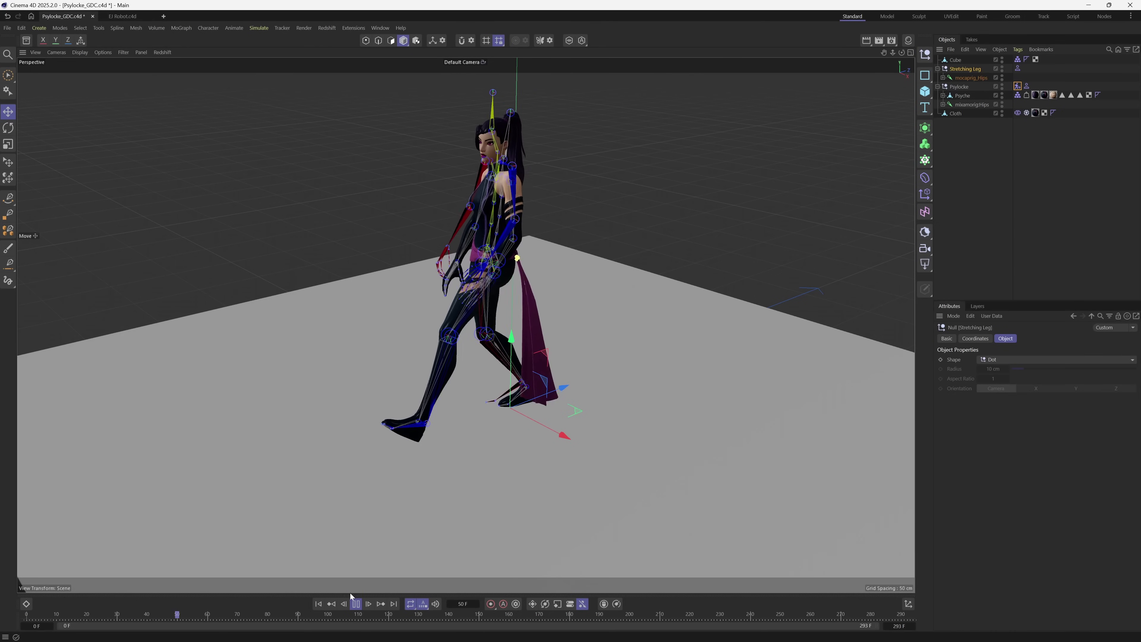
pyautogui.click(332, 605)
pyautogui.click(318, 604)
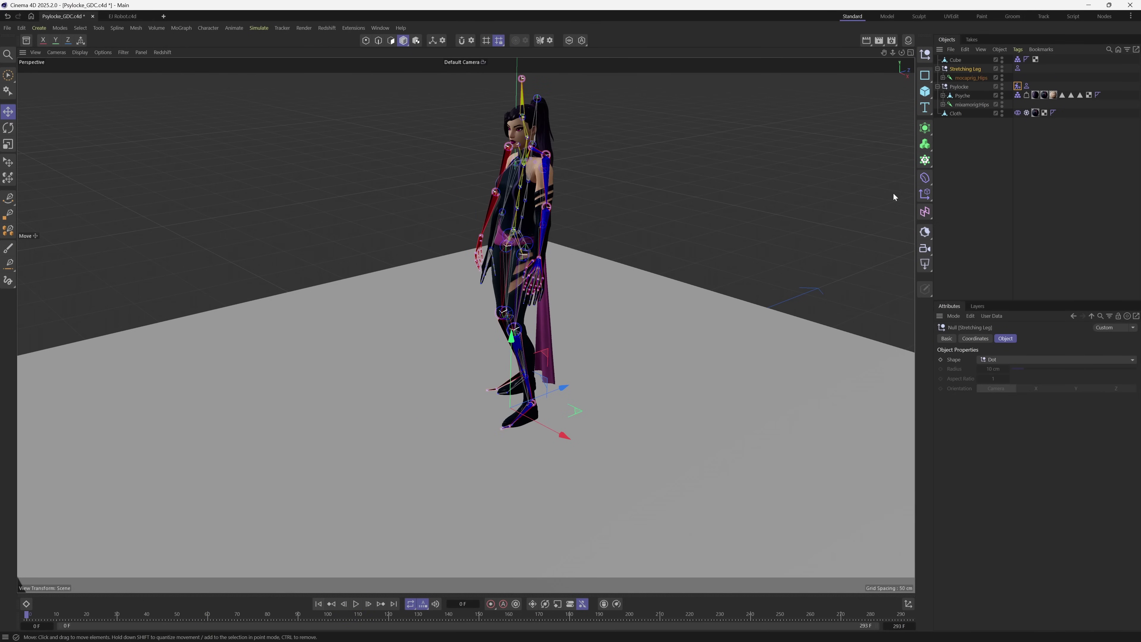
# Step: Display the scene's Cineware settings and save the scene over the existing Psylocke_GDC.c4d in the PSYLOCKE folder
pyautogui.click(958, 168)
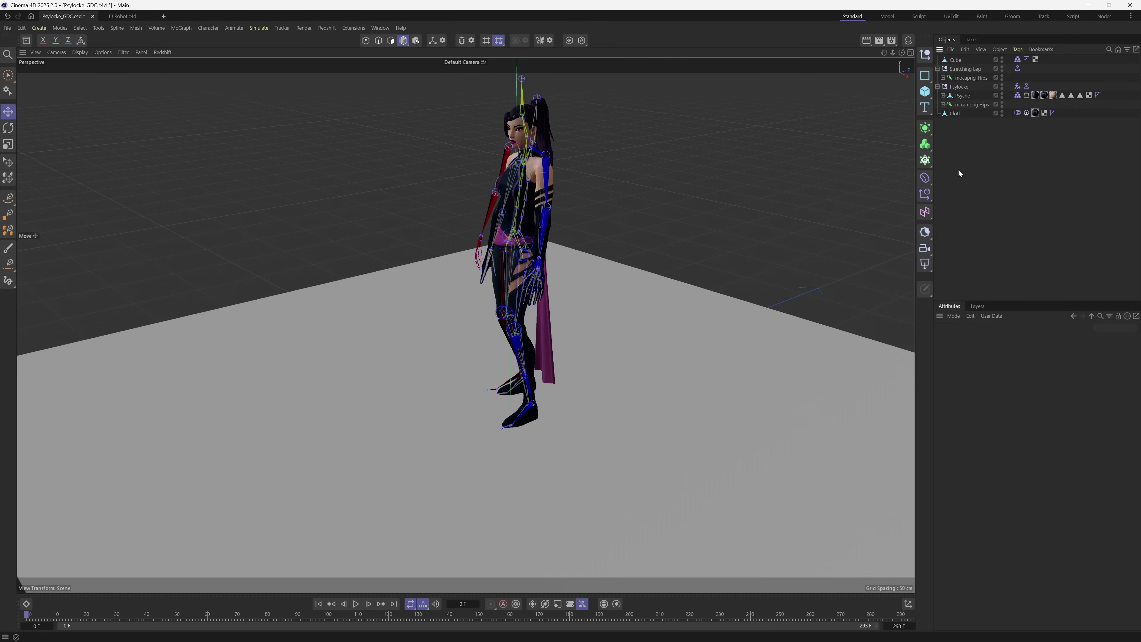
pyautogui.click(1000, 338)
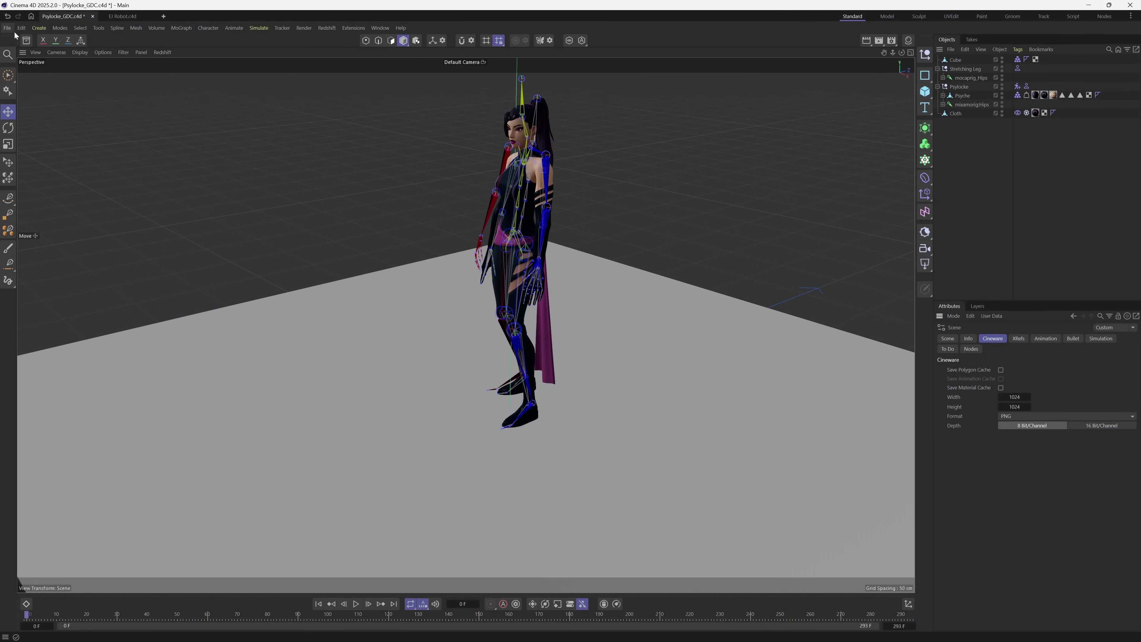
pyautogui.click(8, 28)
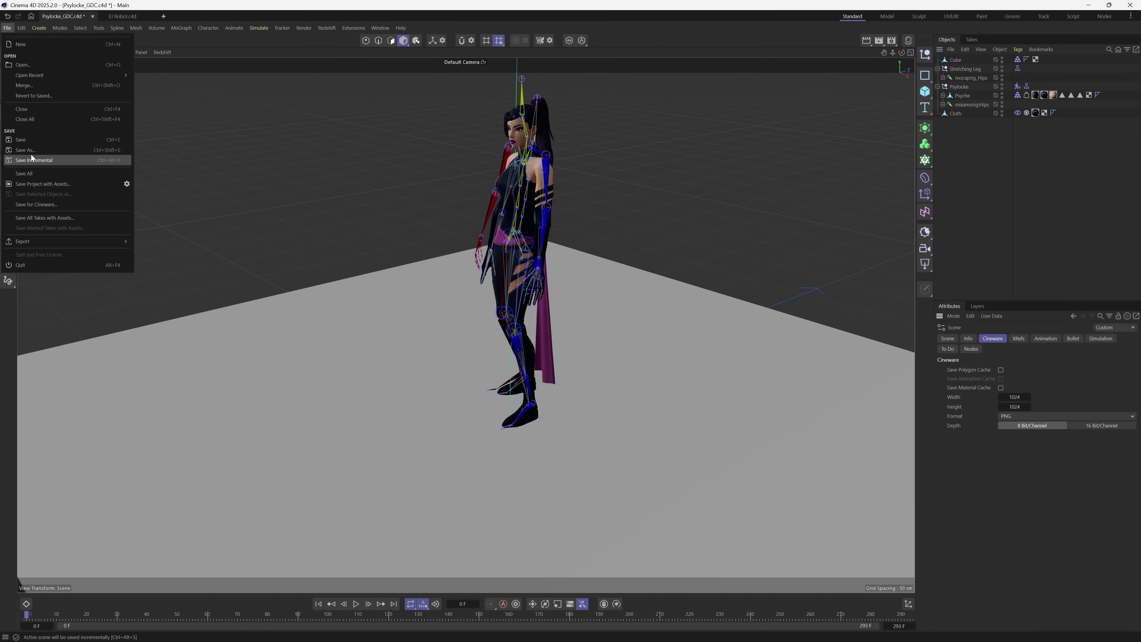
pyautogui.click(40, 159)
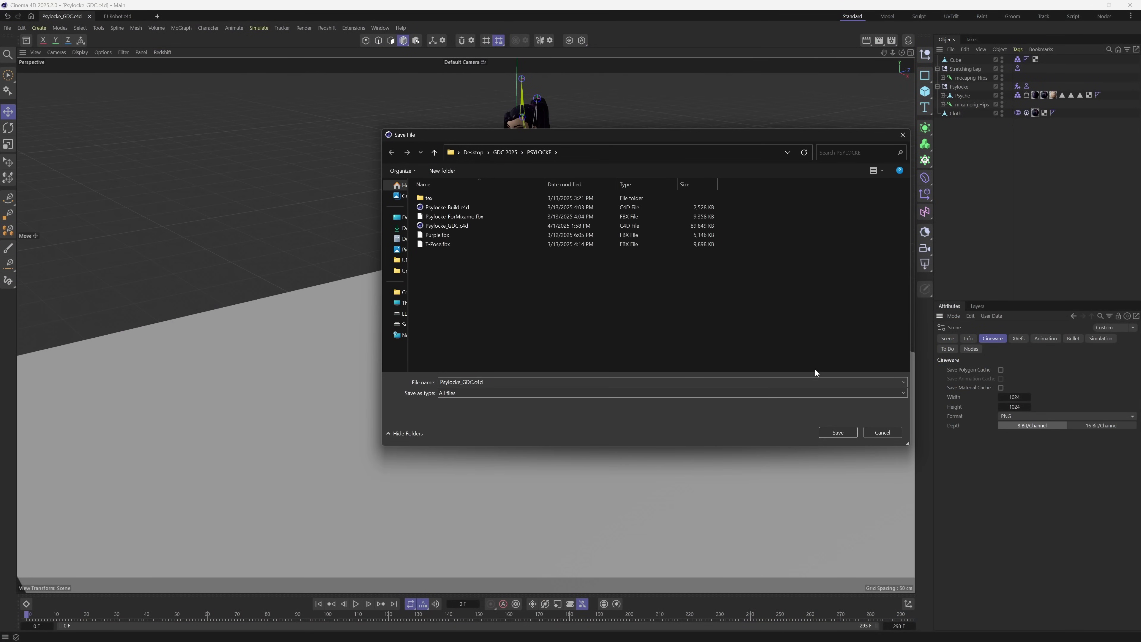
pyautogui.click(834, 435)
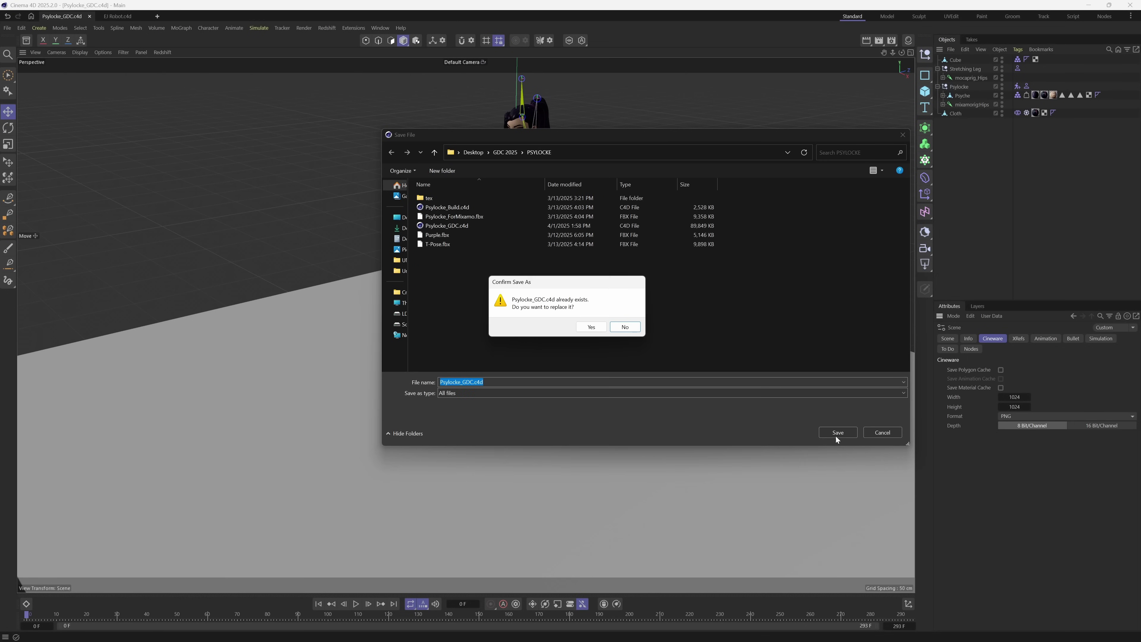
pyautogui.click(591, 328)
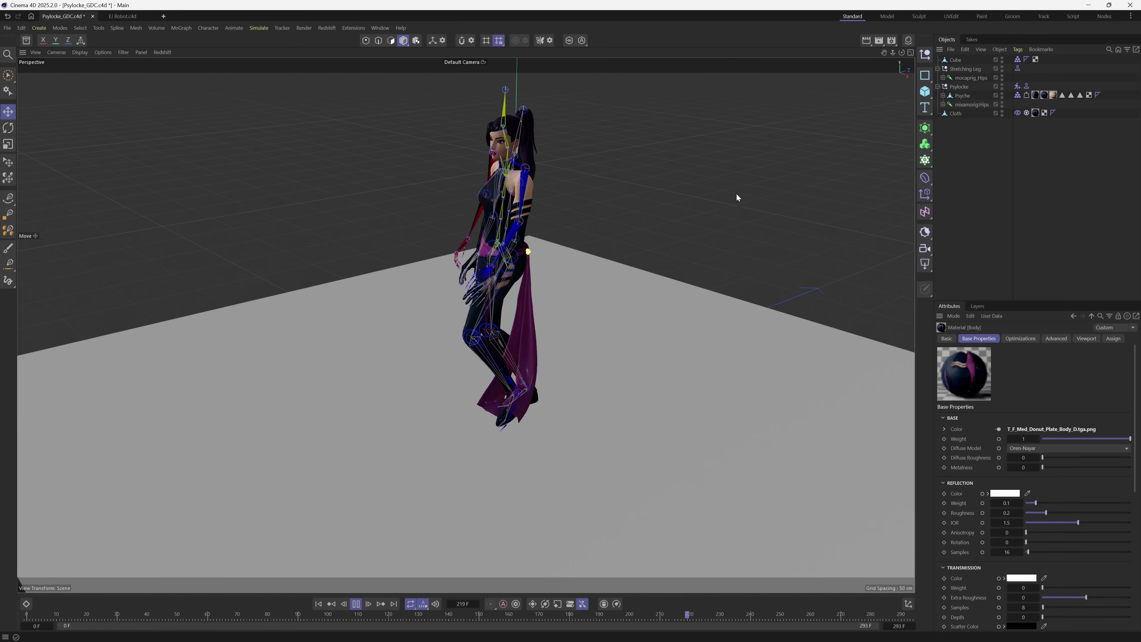
# Step: Open the Material Manager and inspect the base properties of the Faceb and Body materials
pyautogui.hotkey('shift', 'F2')
pyautogui.click(741, 92)
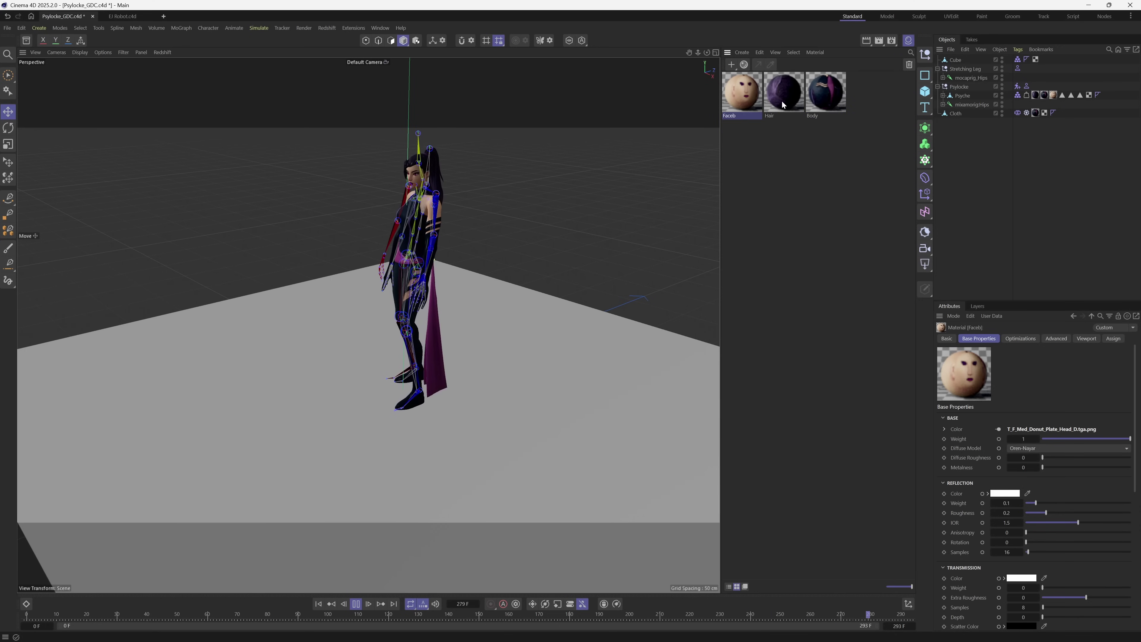
pyautogui.click(832, 95)
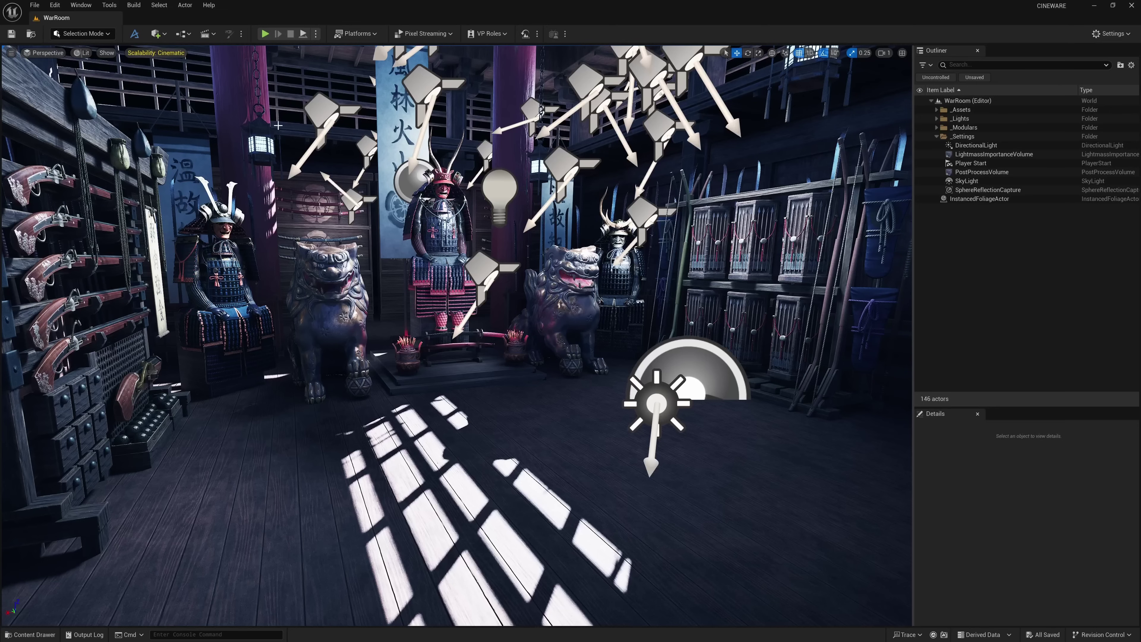
# Step: Switch to Unreal Editor and check the Cineware plugins by searching the plugin list for "cine"
pyautogui.click(55, 5)
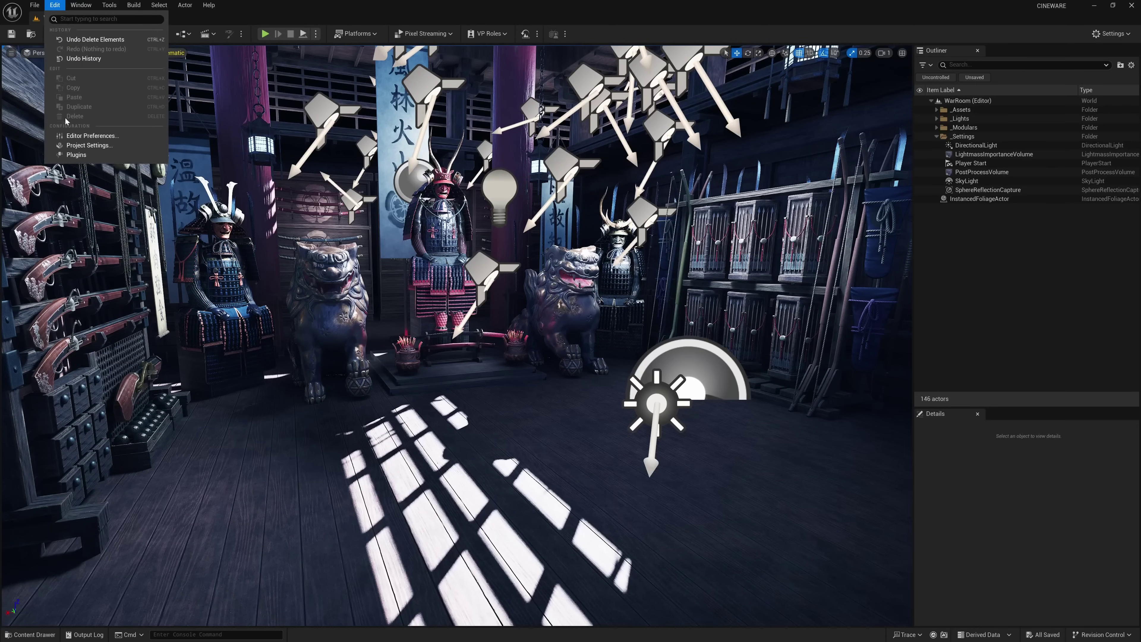
pyautogui.click(76, 155)
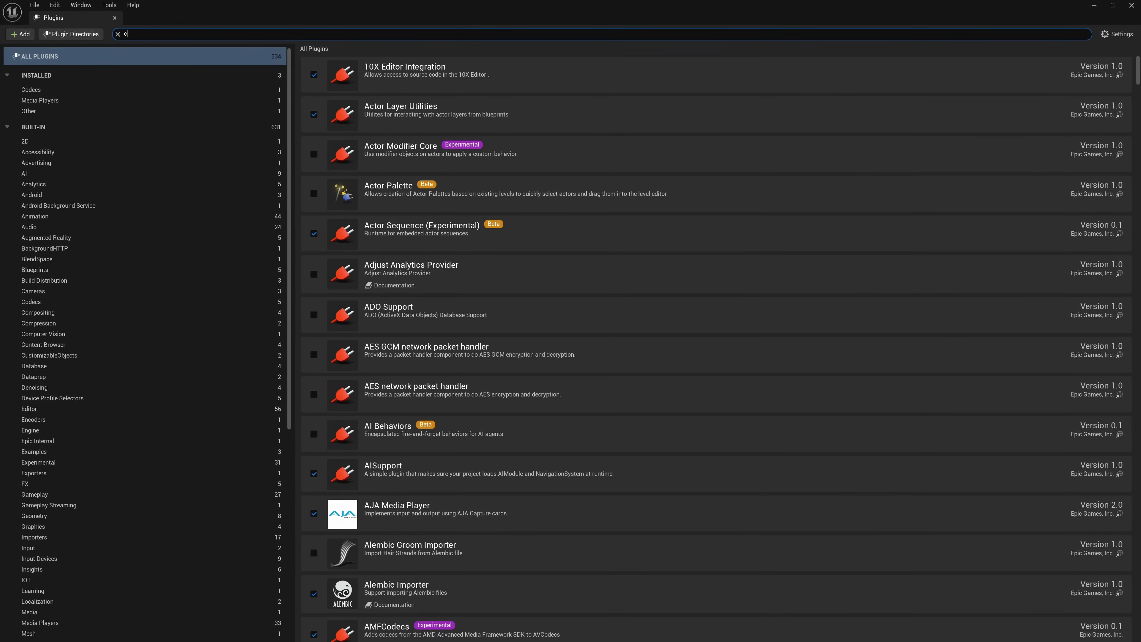
pyautogui.write('cine')
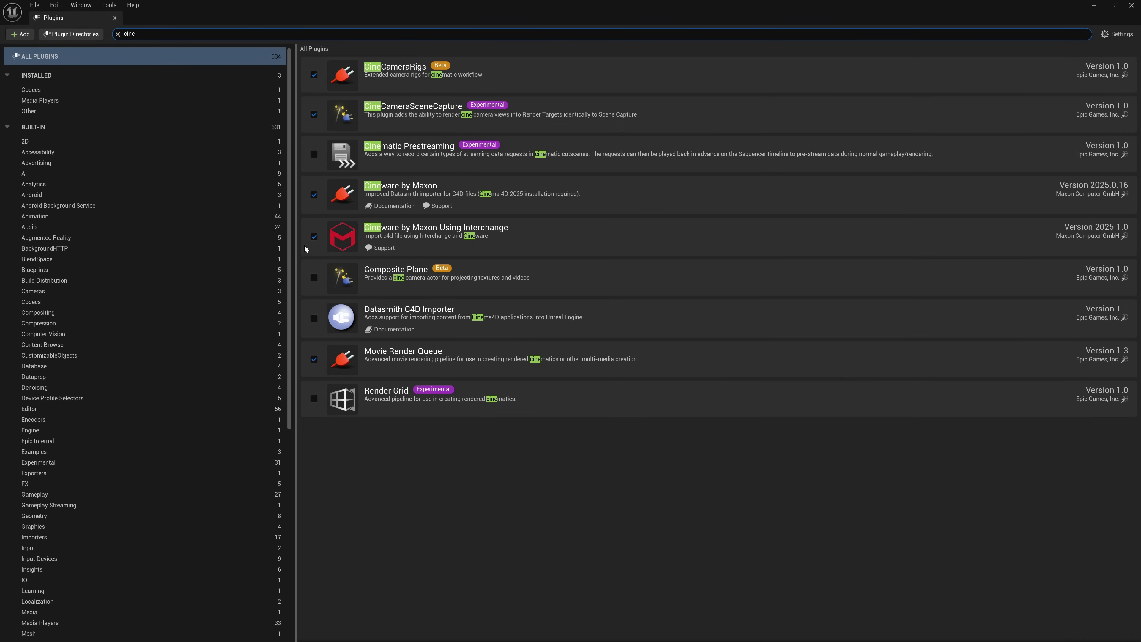
pyautogui.click(1122, 9)
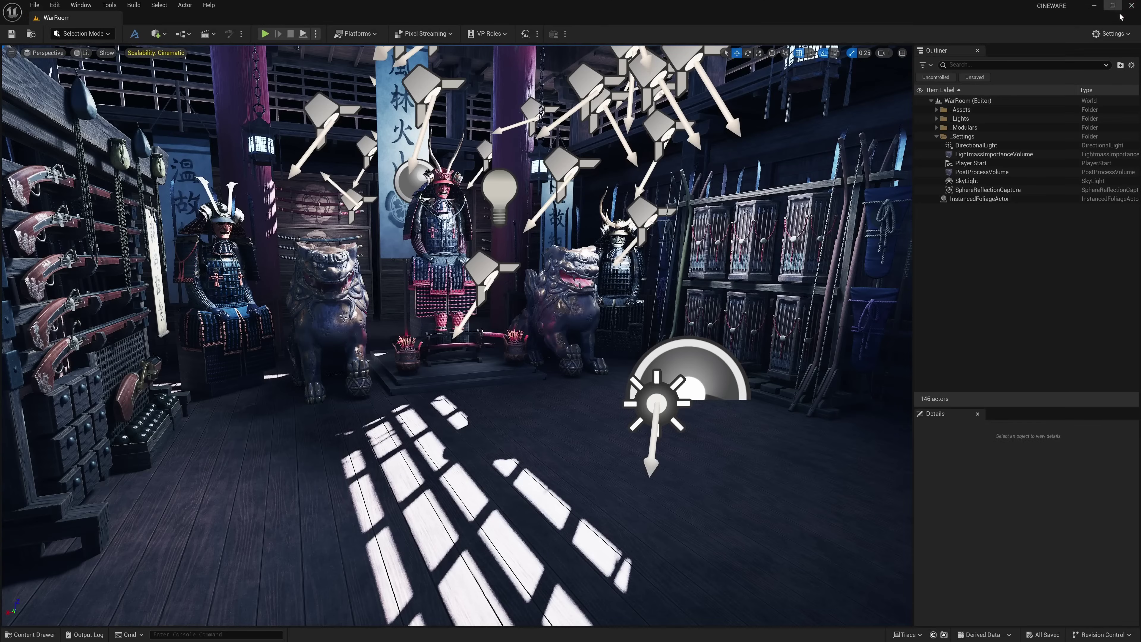
# Step: Import Psylocke_GDC.c4d from the PSYLOCKE folder into the current level, using Content as the asset location
pyautogui.click(35, 6)
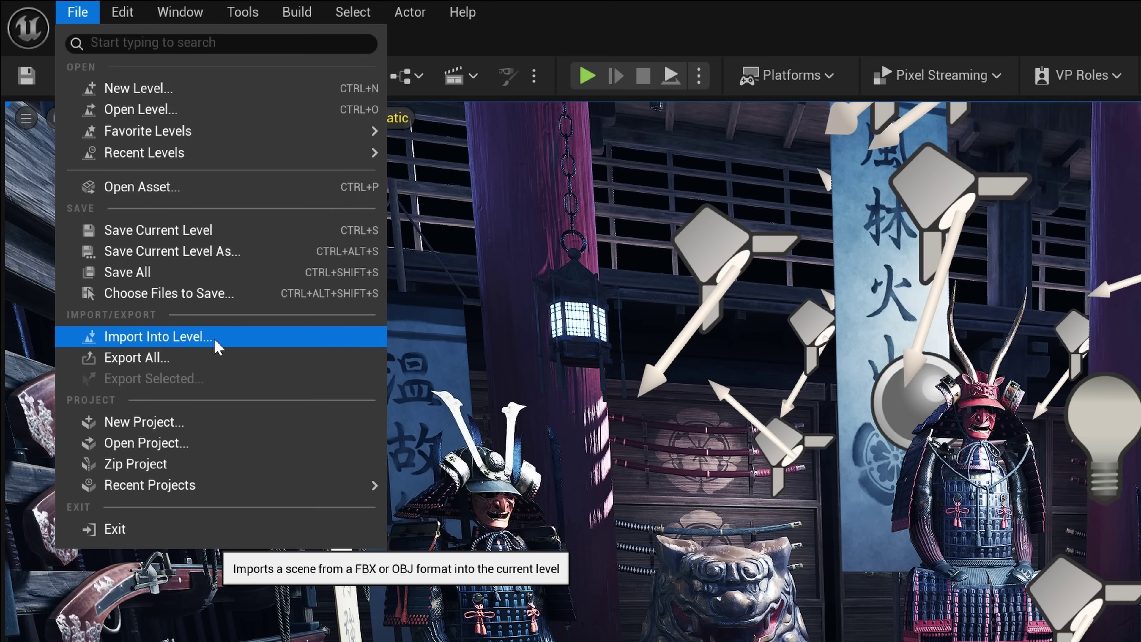
pyautogui.click(213, 337)
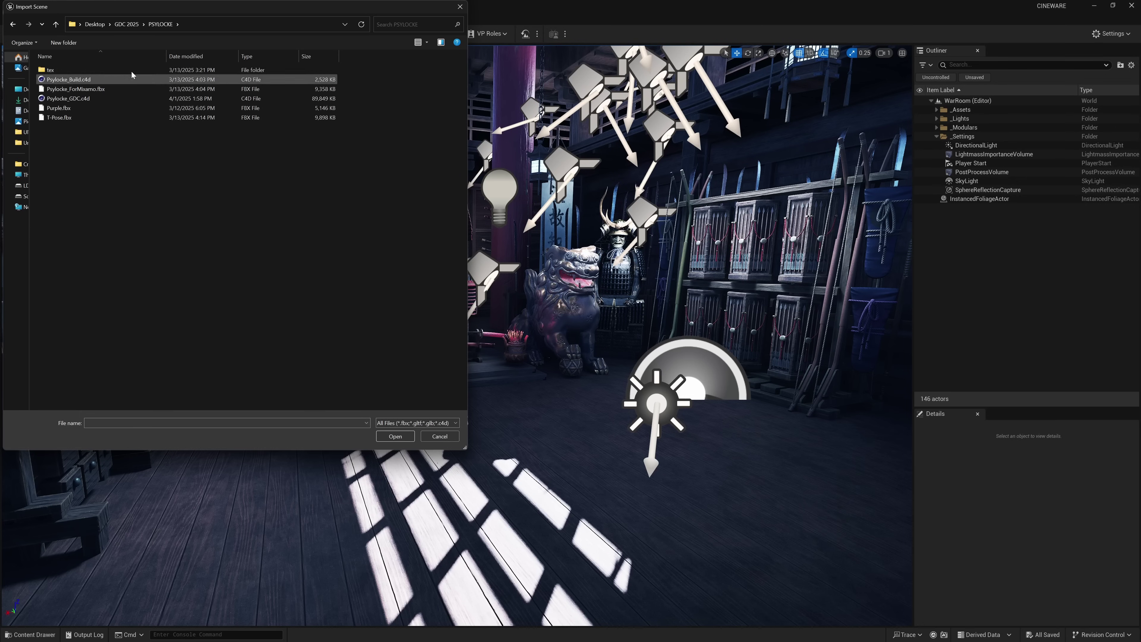
pyautogui.moveTo(181, 10); pyautogui.dragTo(465, 62)
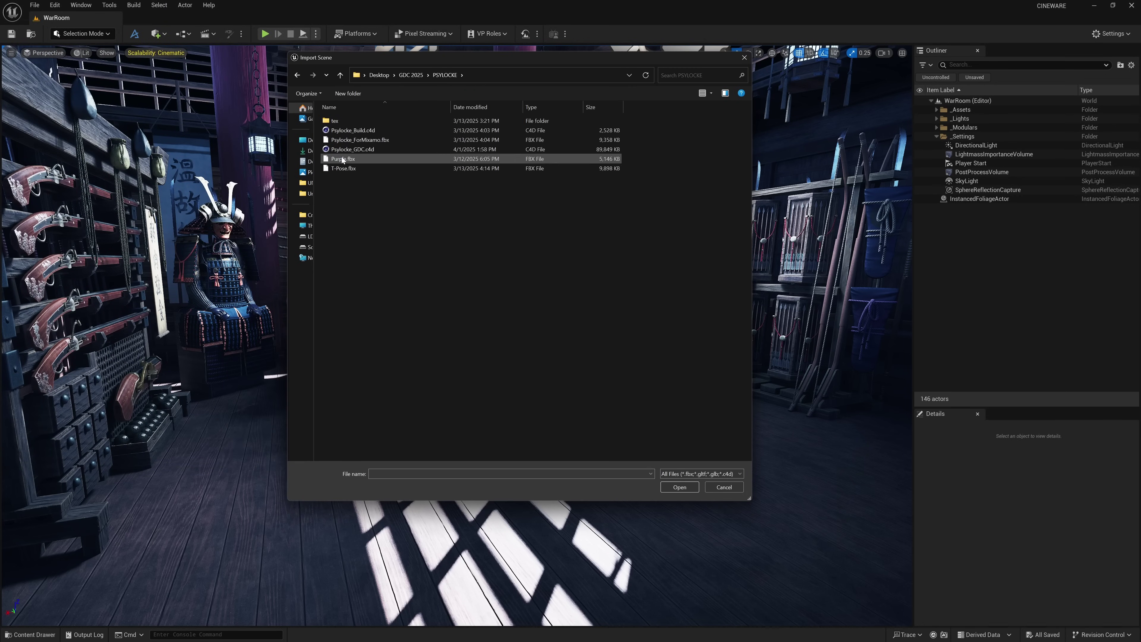
pyautogui.click(363, 150)
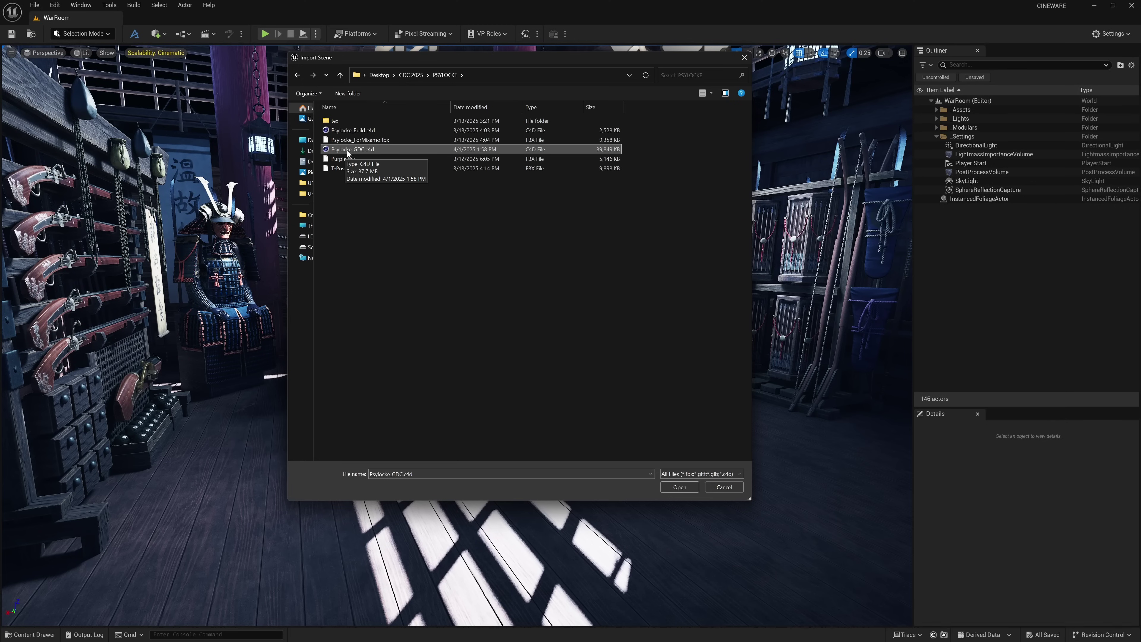
pyautogui.click(676, 486)
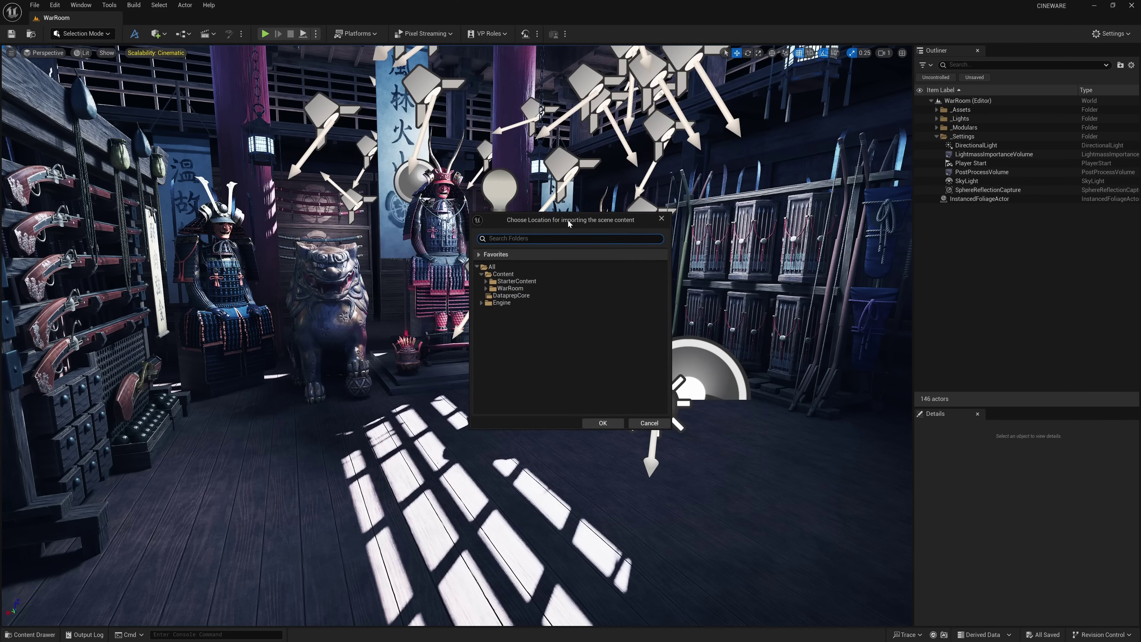
pyautogui.click(505, 275)
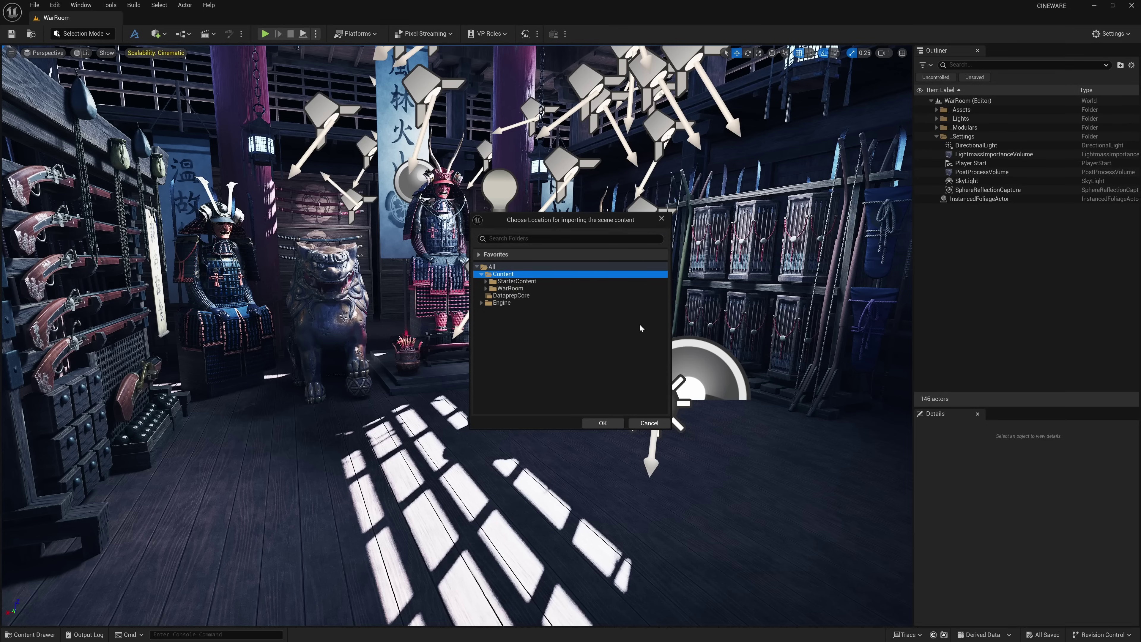
pyautogui.click(601, 424)
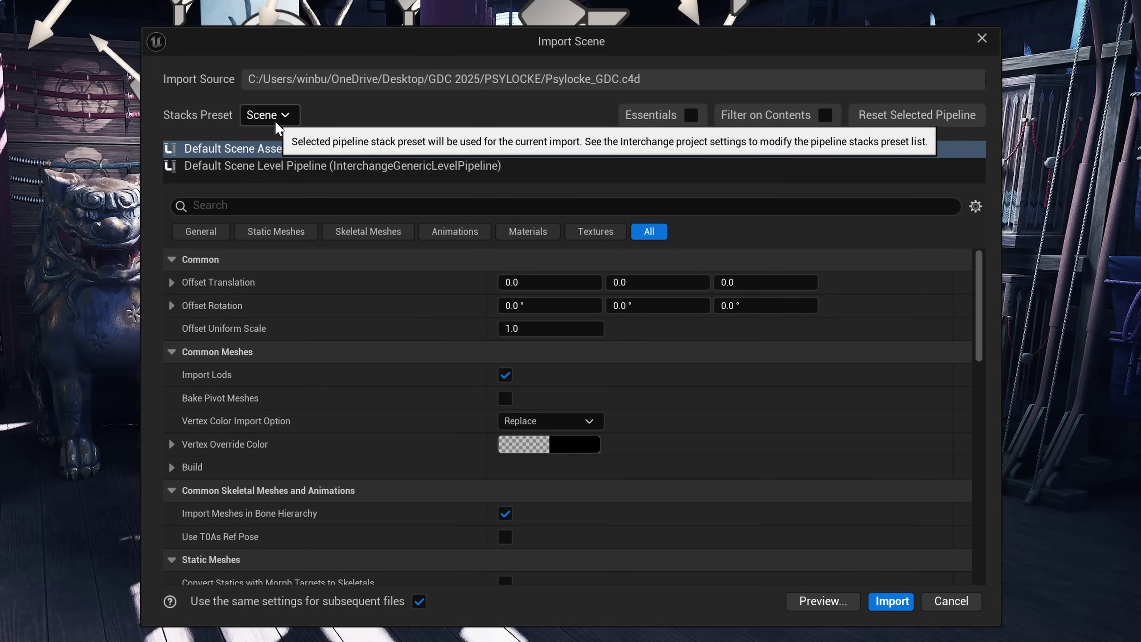
# Step: Switch the import's stacks preset to Cineware, with Cloth marked as a geometry cache and all graph nodes kept
pyautogui.click(283, 116)
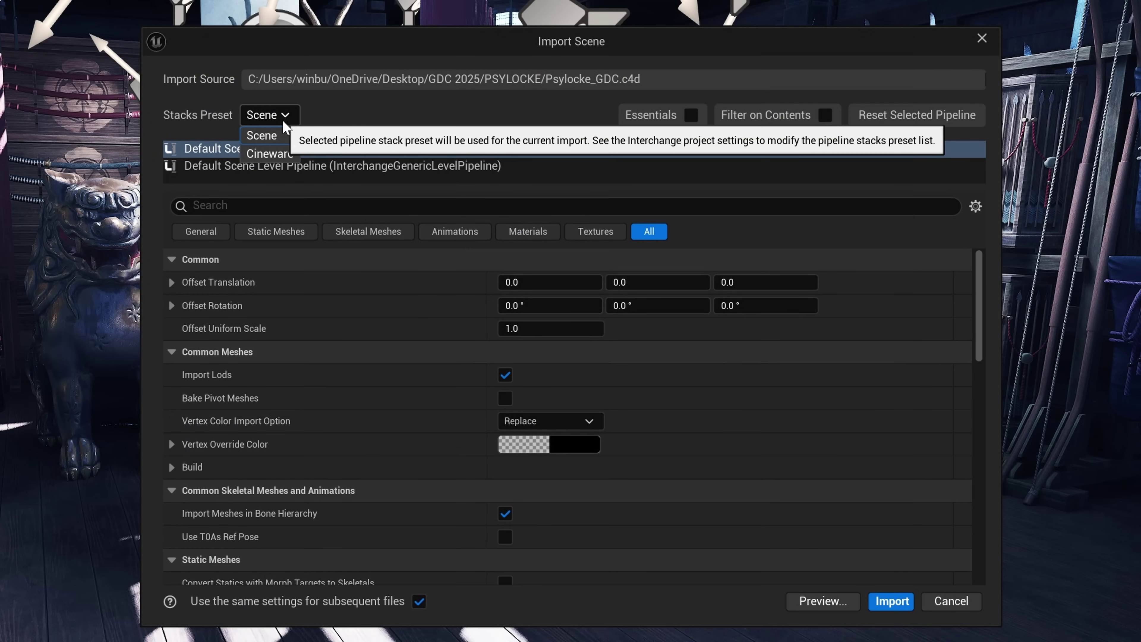
pyautogui.click(270, 154)
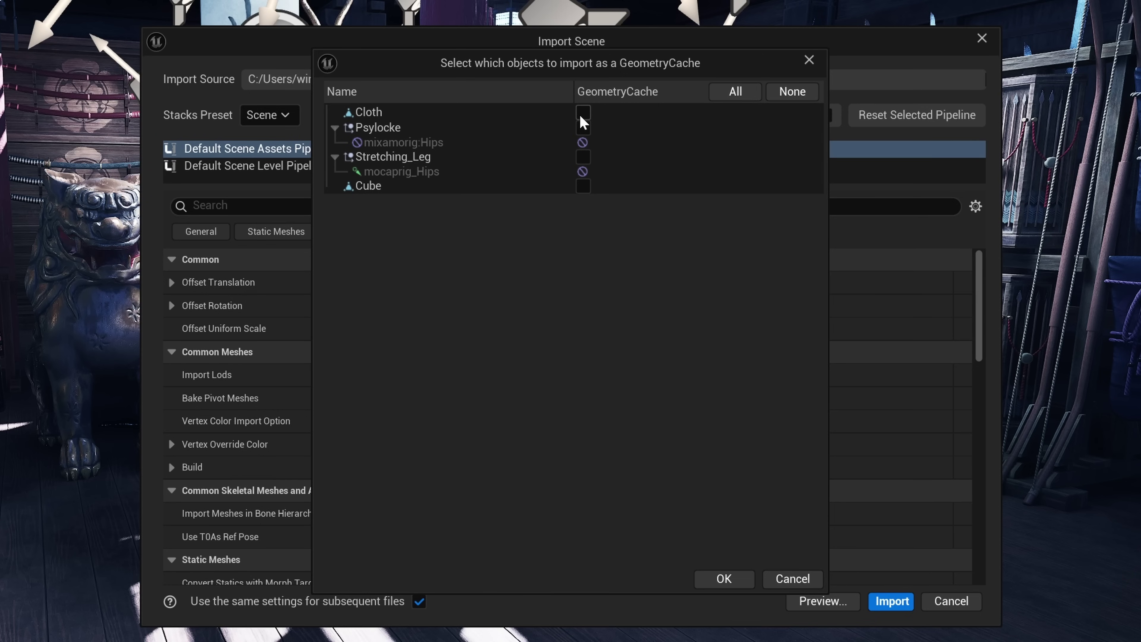
pyautogui.click(723, 579)
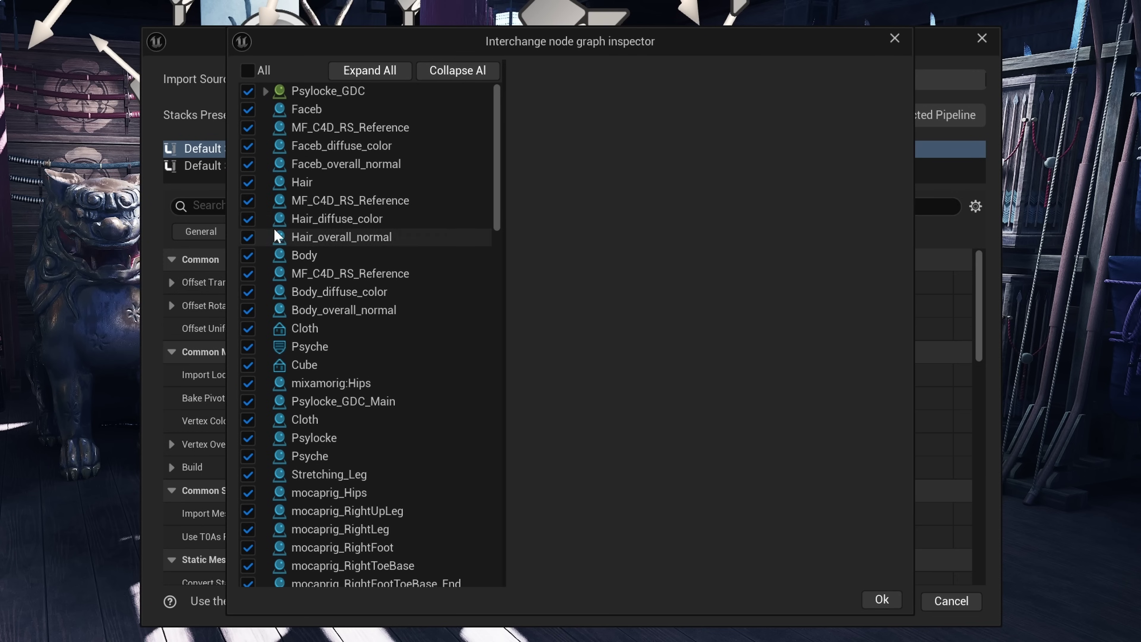
pyautogui.click(881, 600)
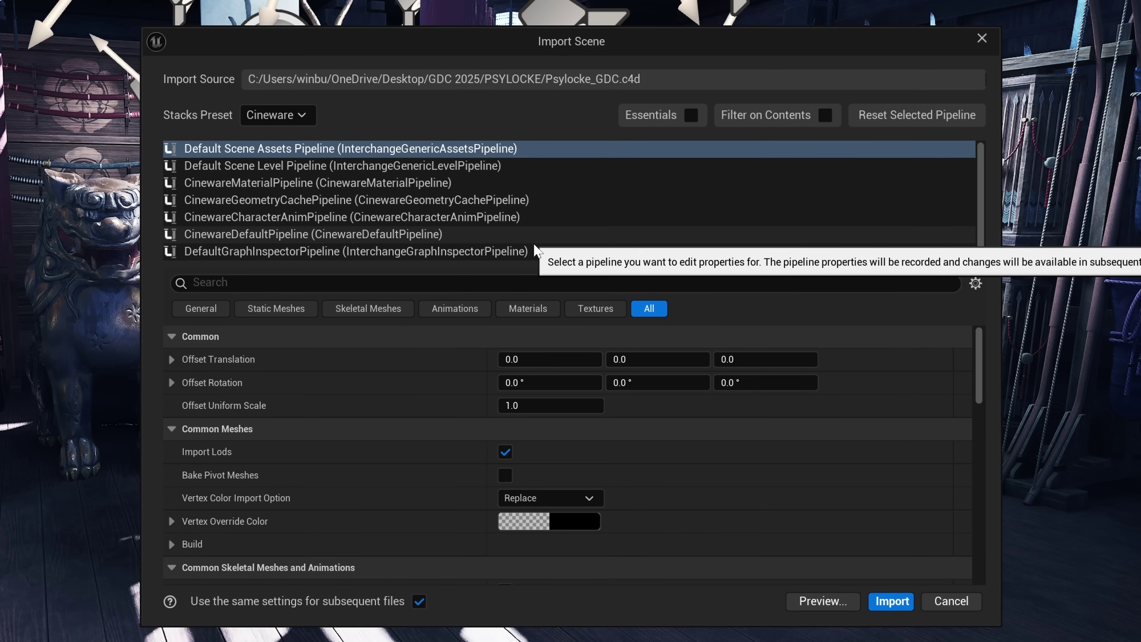
# Step: Run the scene import with the Cineware preset, keeping only Cloth as a geometry cache and all graph nodes included
pyautogui.click(893, 612)
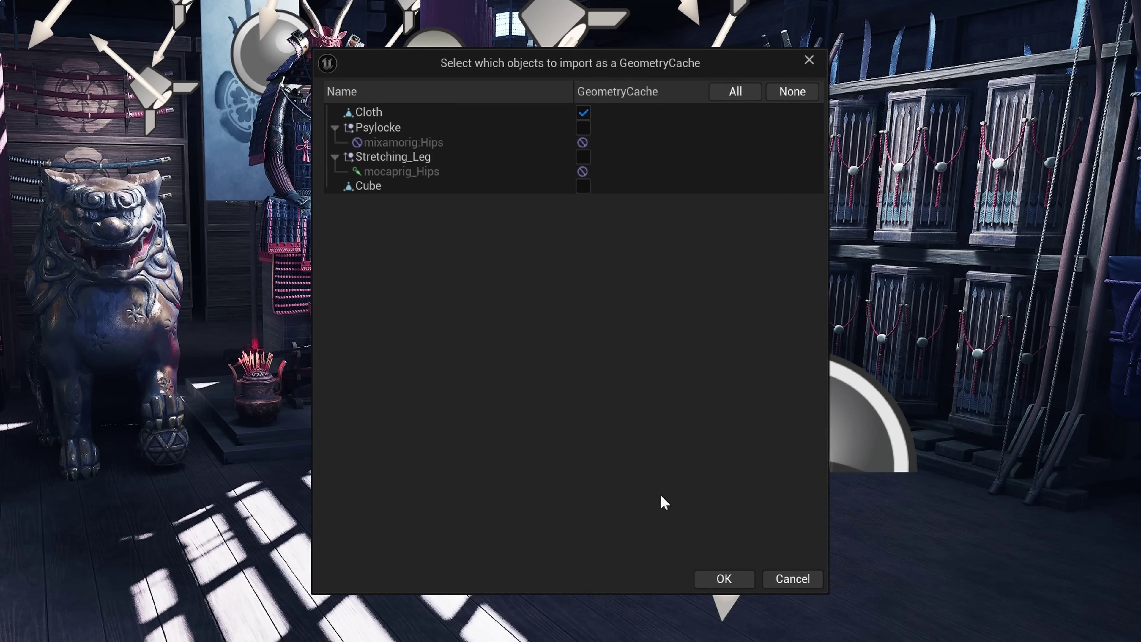
pyautogui.click(728, 586)
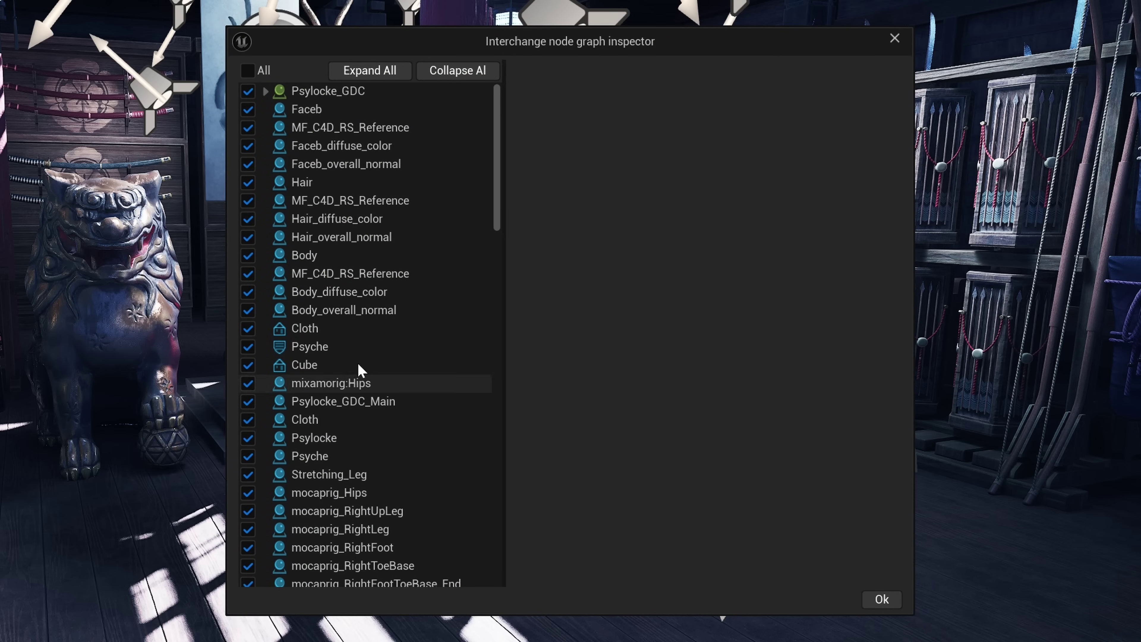
pyautogui.click(882, 600)
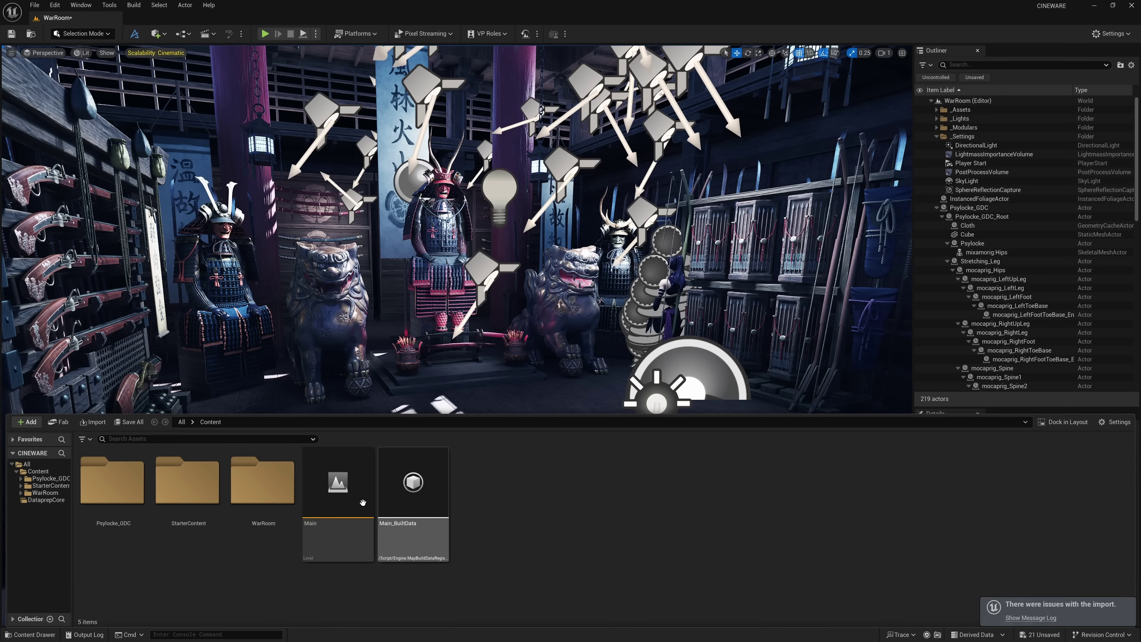
# Step: Move the Psylocke_GDC actor onto the open floor in front of the armour displays, to about 280, -180, 30
pyautogui.click(45, 635)
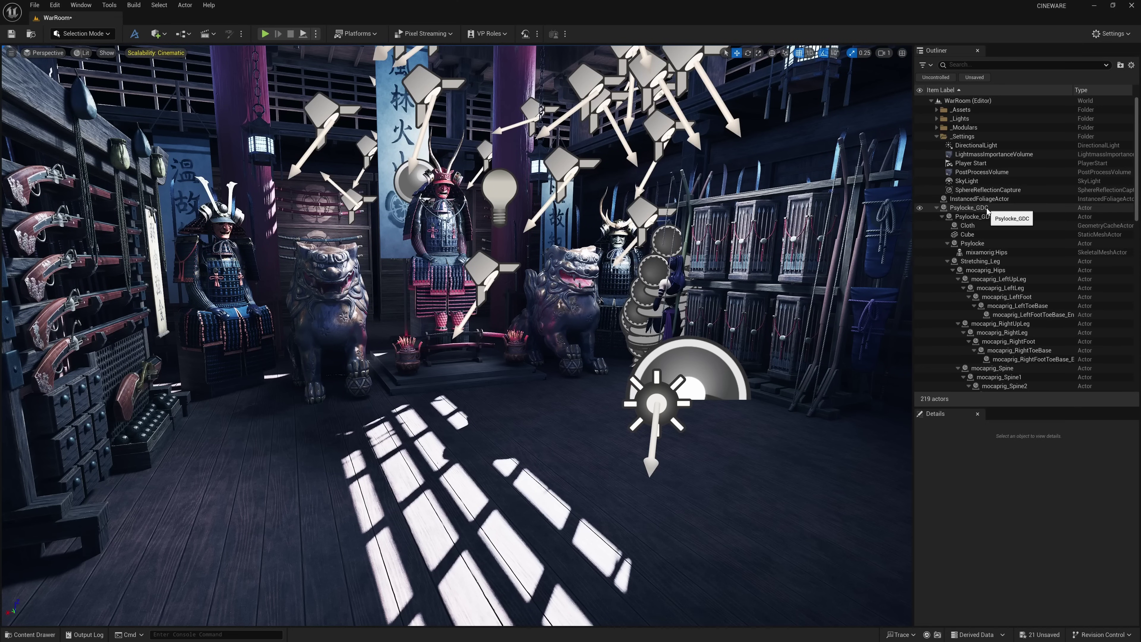
pyautogui.click(970, 208)
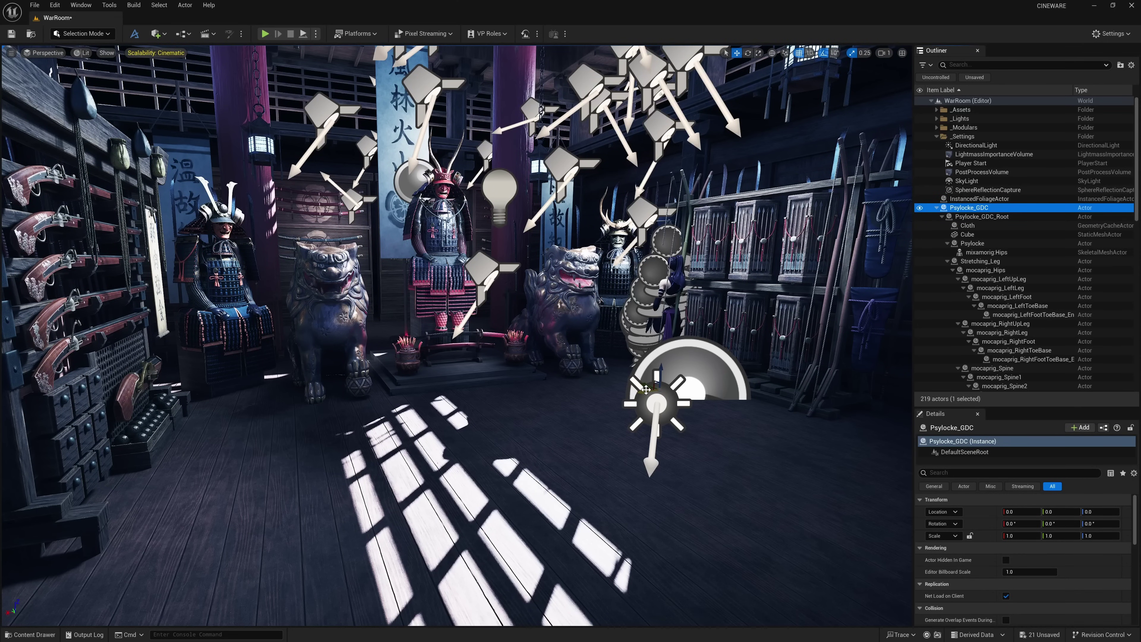
pyautogui.moveTo(645, 390); pyautogui.dragTo(541, 436)
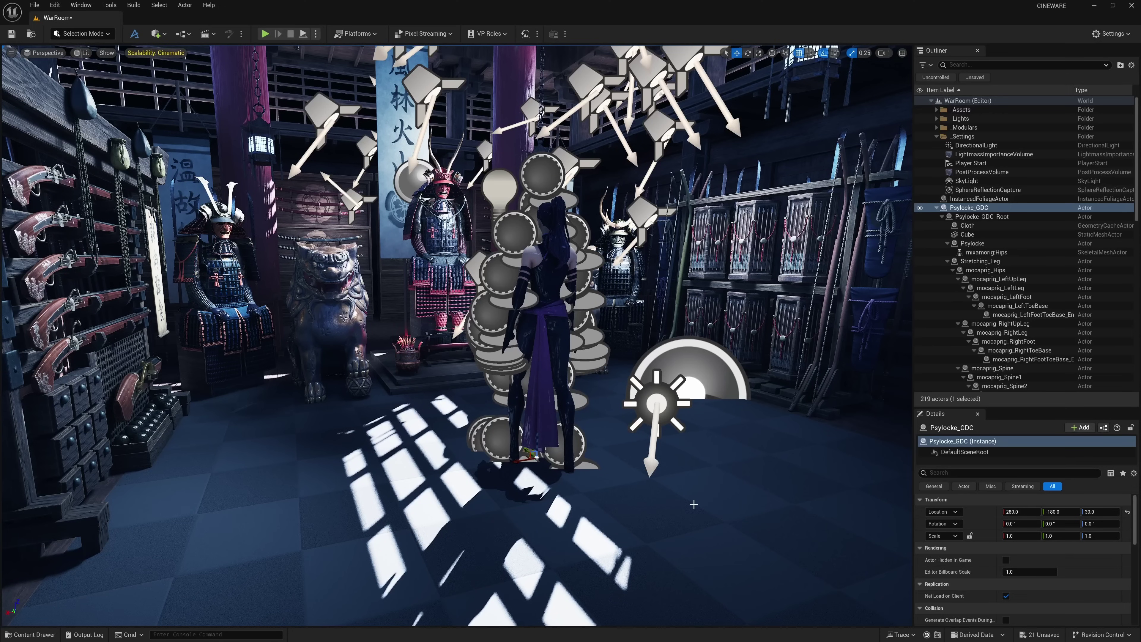
# Step: Delete the imported Cube floor under the character, despite its reference in the level sequence
pyautogui.click(694, 504)
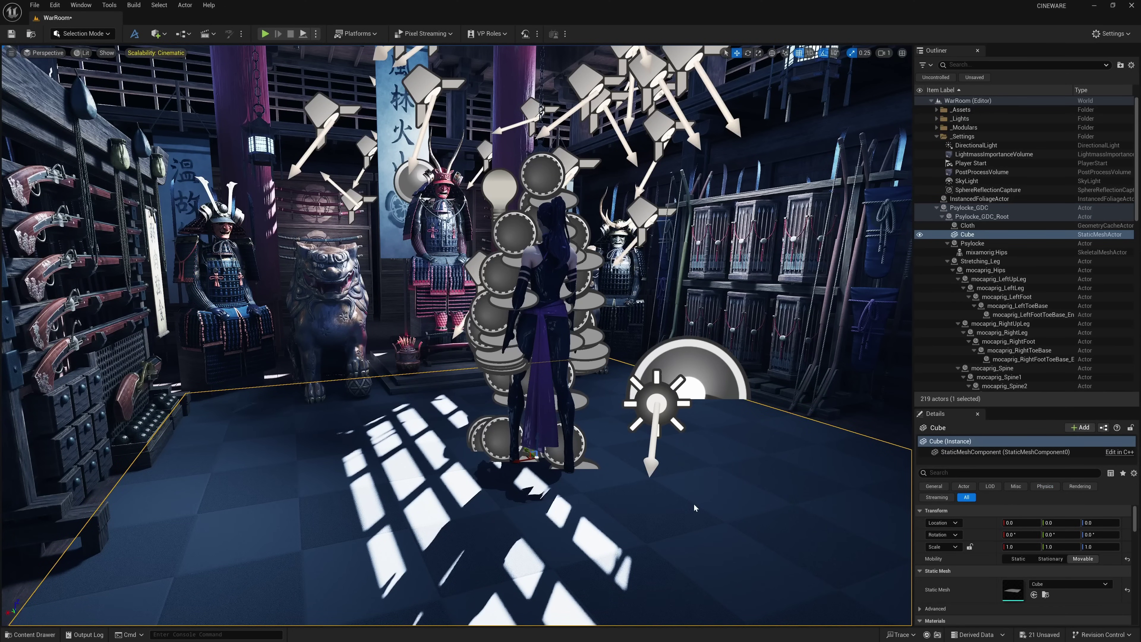
pyautogui.press('Delete')
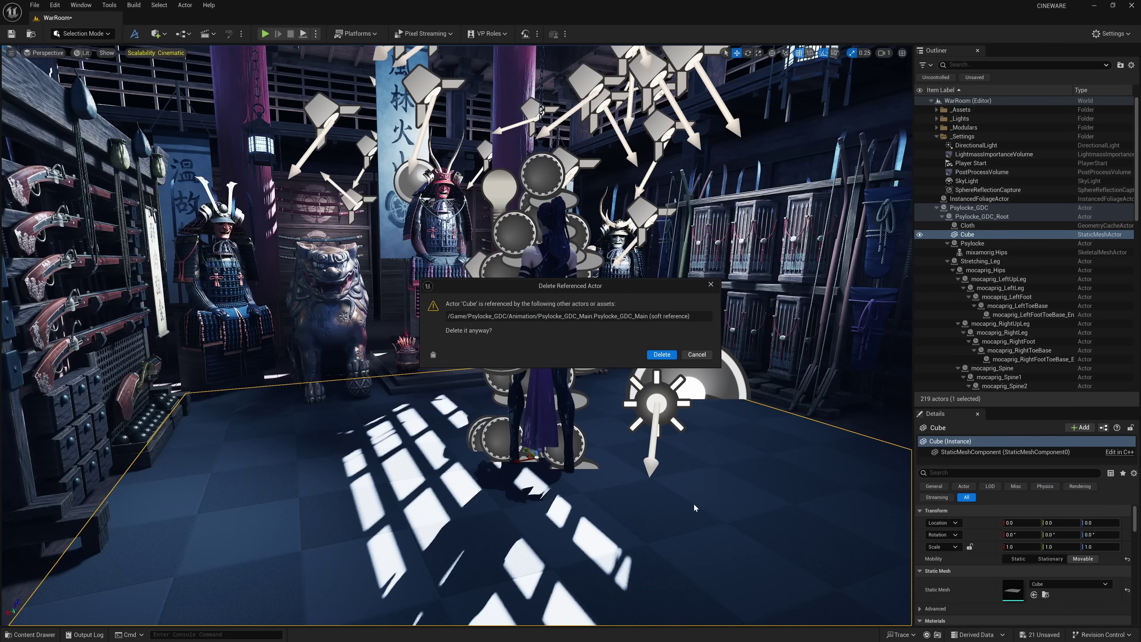
pyautogui.click(656, 354)
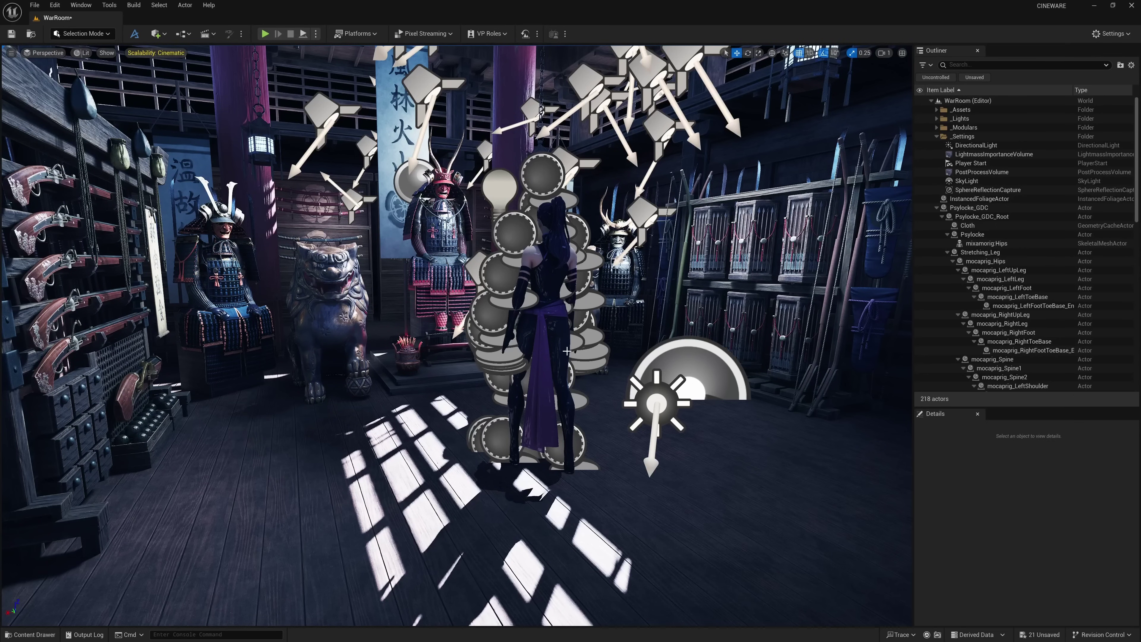
# Step: Play the WarRoom level and move around Psylocke to check her animation and cloth from several sides
pyautogui.moveTo(567, 353)
pyautogui.mouseDown(button='right')
pyautogui.moveTo(512, 335)
pyautogui.moveTo(583, 350)
pyautogui.mouseUp(button='right')
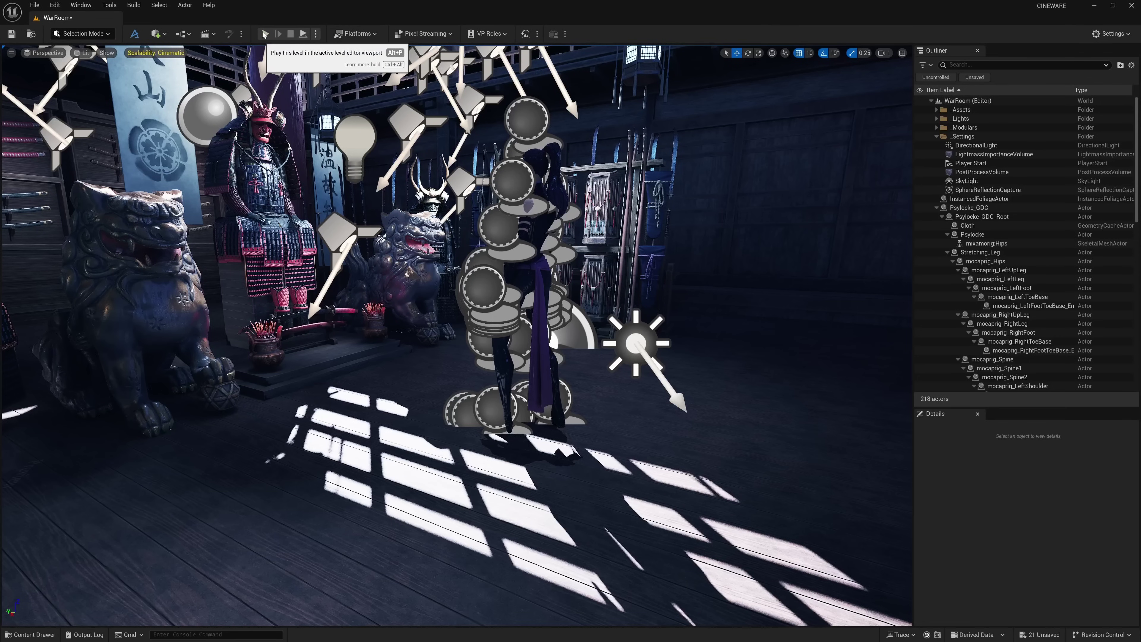
pyautogui.click(265, 35)
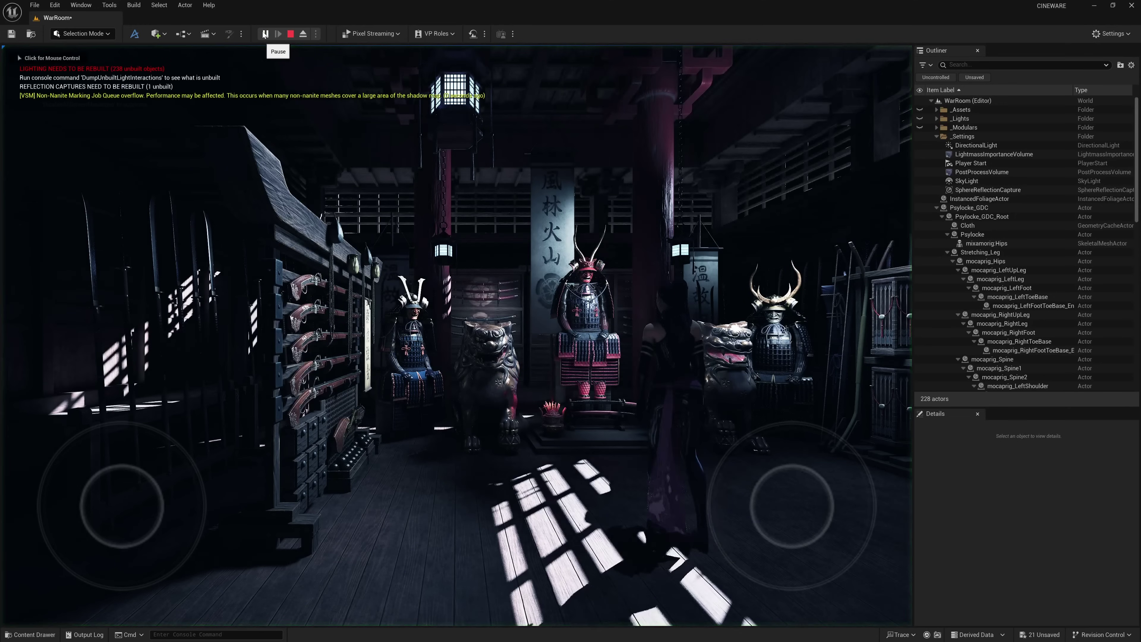
pyautogui.click(566, 341)
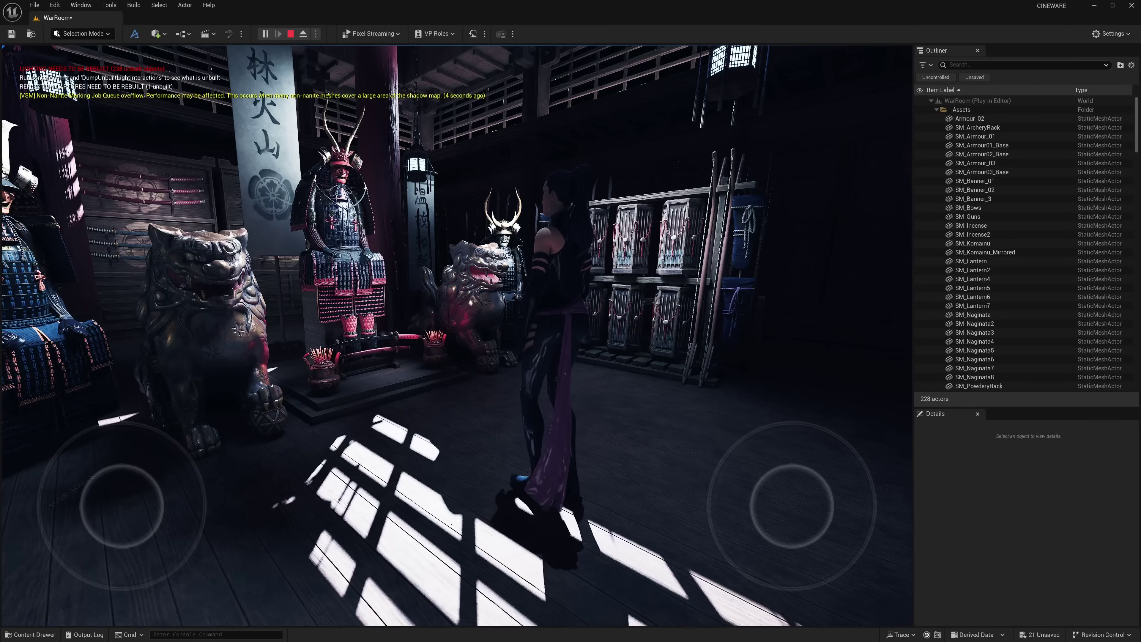
pyautogui.press('a')
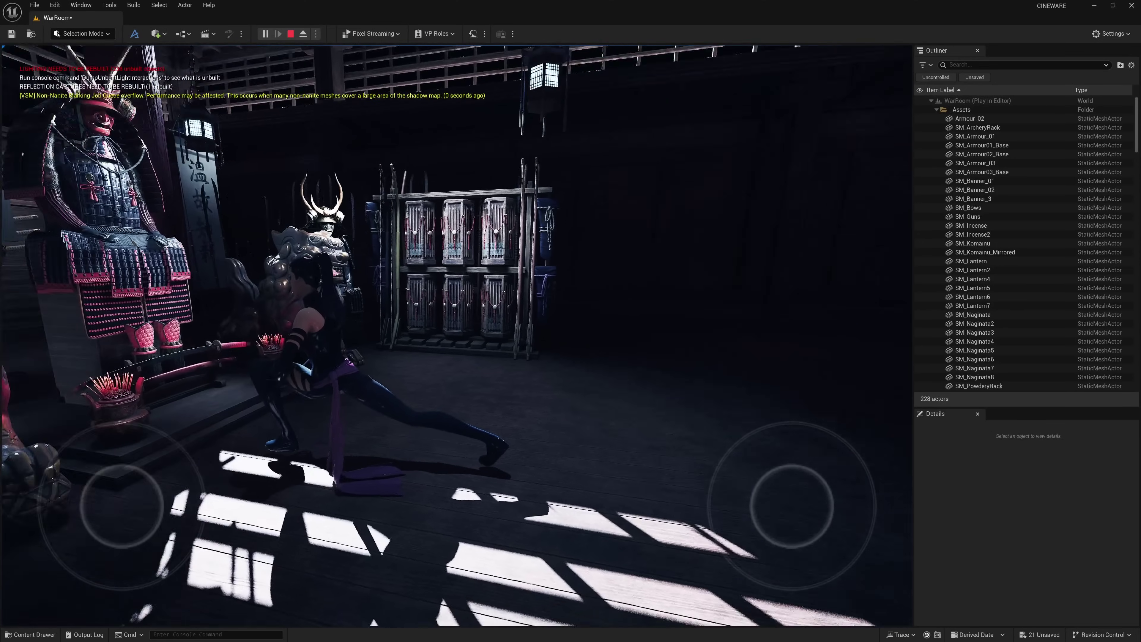
pyautogui.press('d')
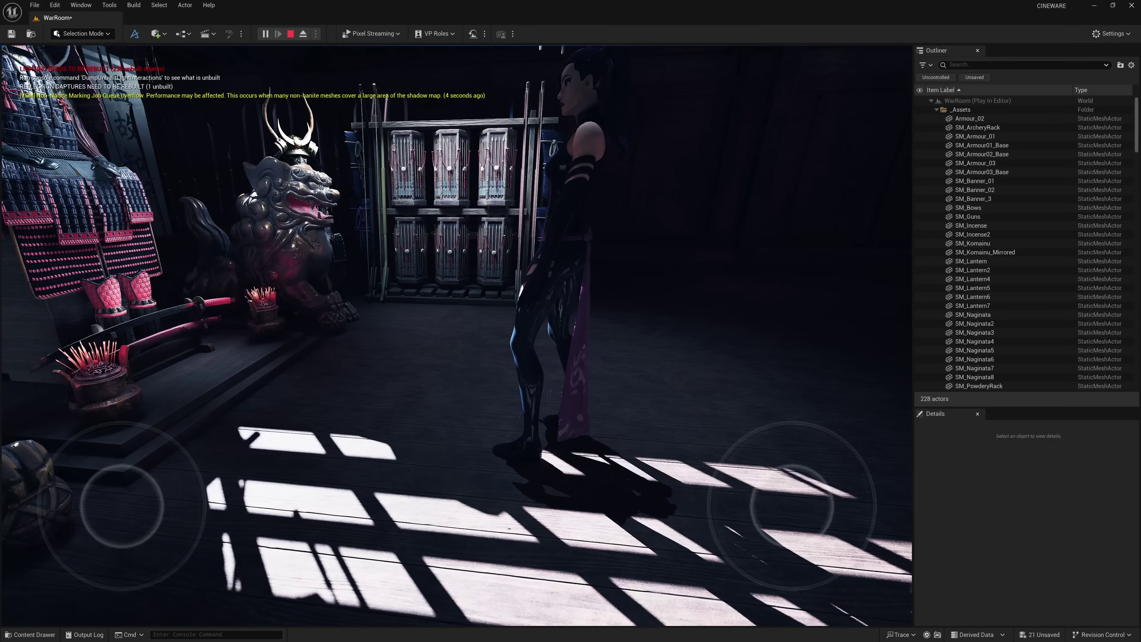
pyautogui.press('a')
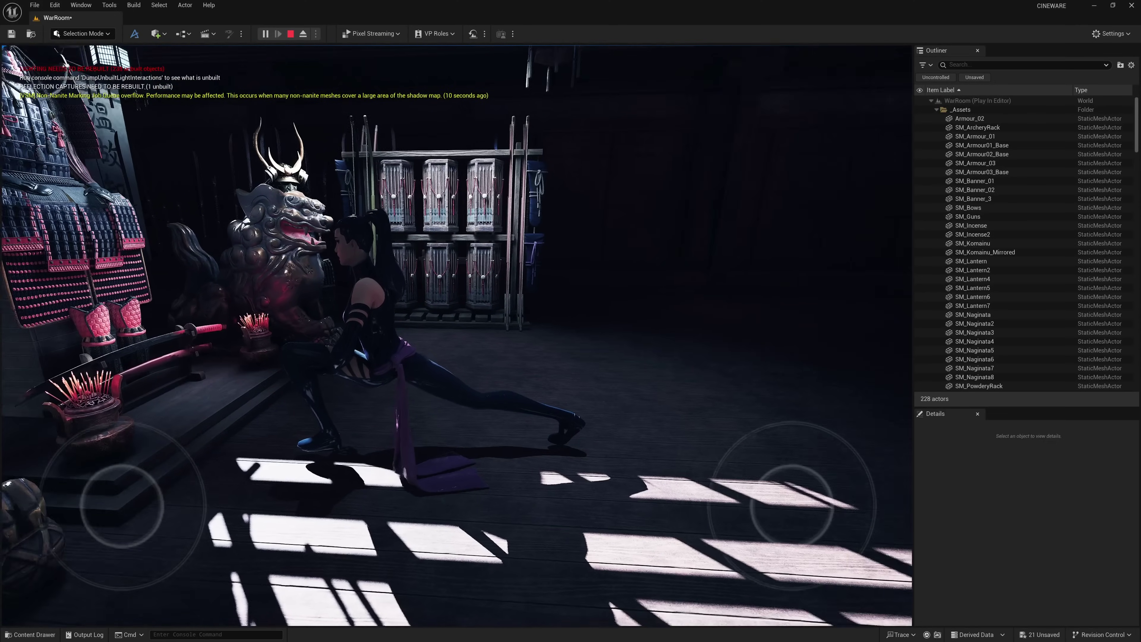
pyautogui.press('d')
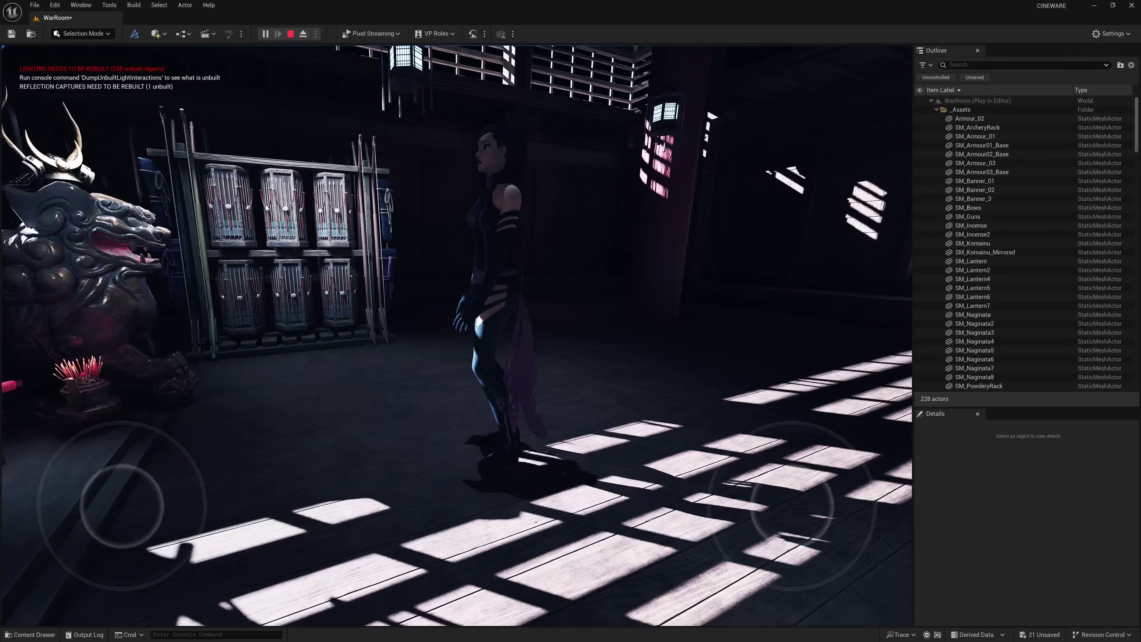
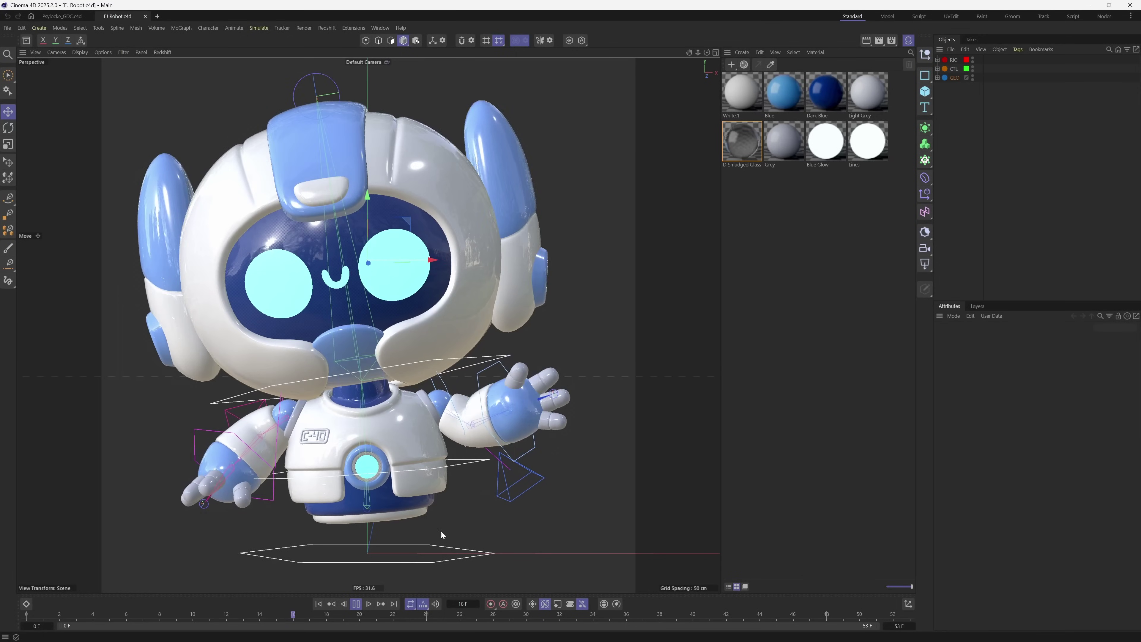
# Step: Switch to the robot scene in Cinema 4D, stop playback, and look through its Redshift materials
pyautogui.press('space')
pyautogui.click(738, 97)
pyautogui.click(773, 99)
pyautogui.click(814, 102)
pyautogui.click(865, 96)
pyautogui.click(825, 143)
pyautogui.click(788, 154)
pyautogui.click(826, 145)
pyautogui.click(867, 143)
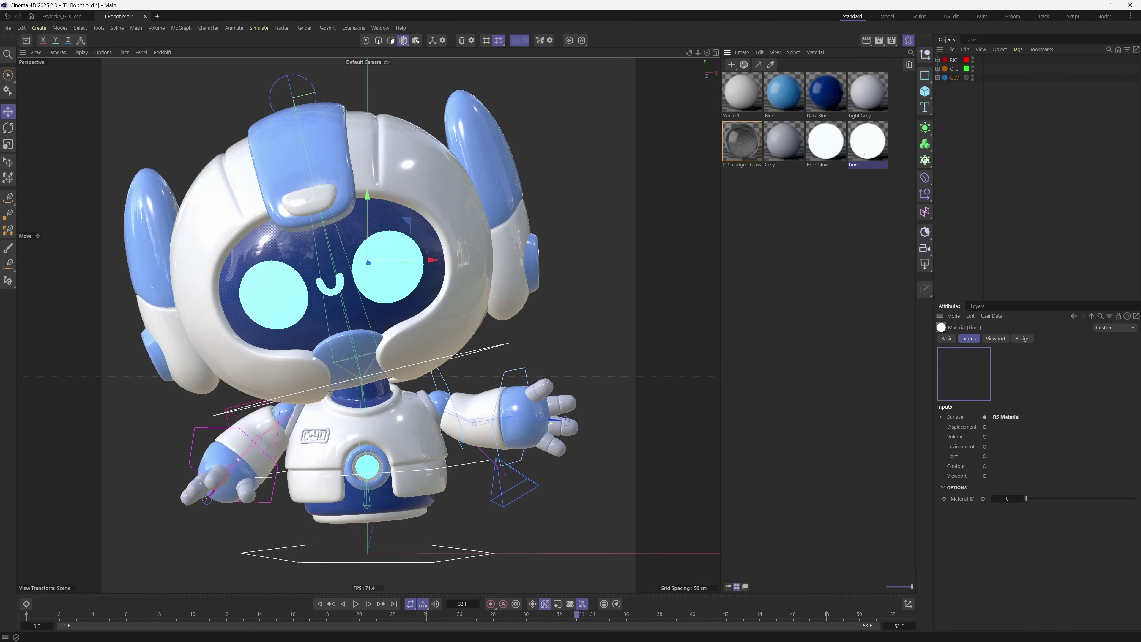
pyautogui.click(744, 177)
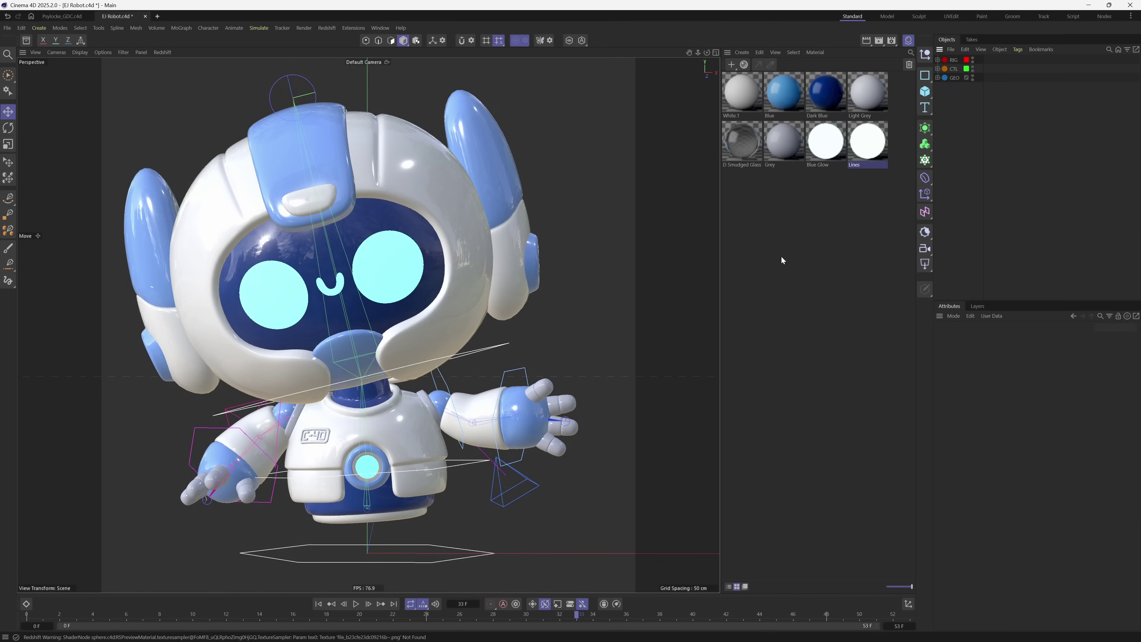
# Step: Add a Redshift camera to the robot scene, look through it, and reframe the robot from a higher angle
pyautogui.click(924, 249)
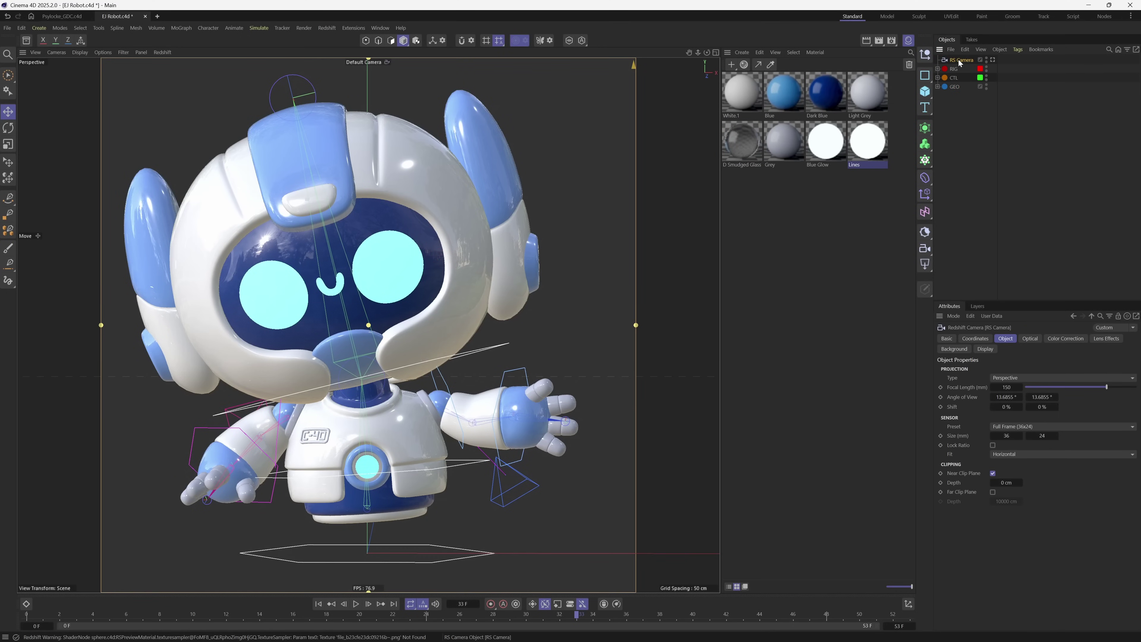
pyautogui.click(992, 60)
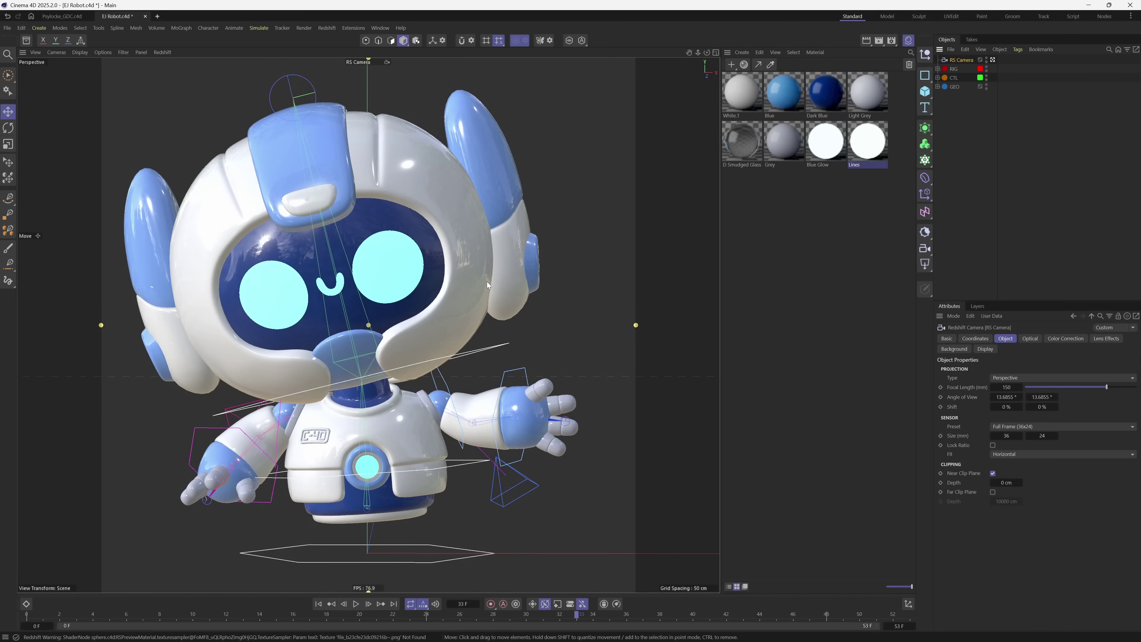
pyautogui.rightClick(464, 311)
pyautogui.press('Escape')
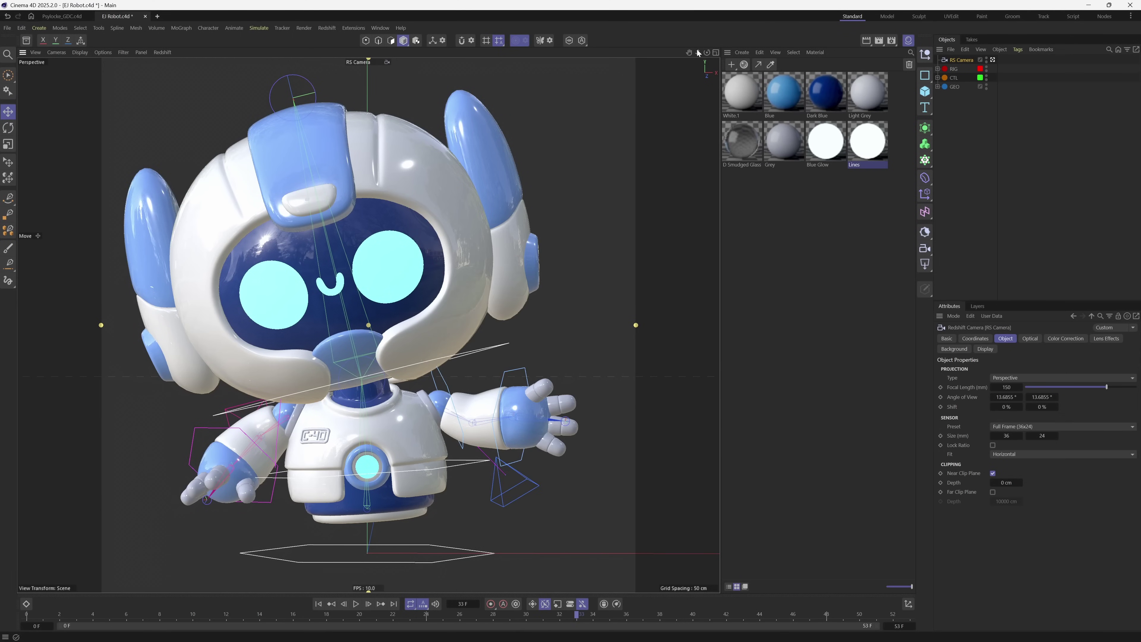
pyautogui.moveTo(698, 52)
pyautogui.mouseDown()
pyautogui.moveTo(699, 71)
pyautogui.moveTo(706, 51)
pyautogui.moveTo(688, 50)
pyautogui.mouseUp()
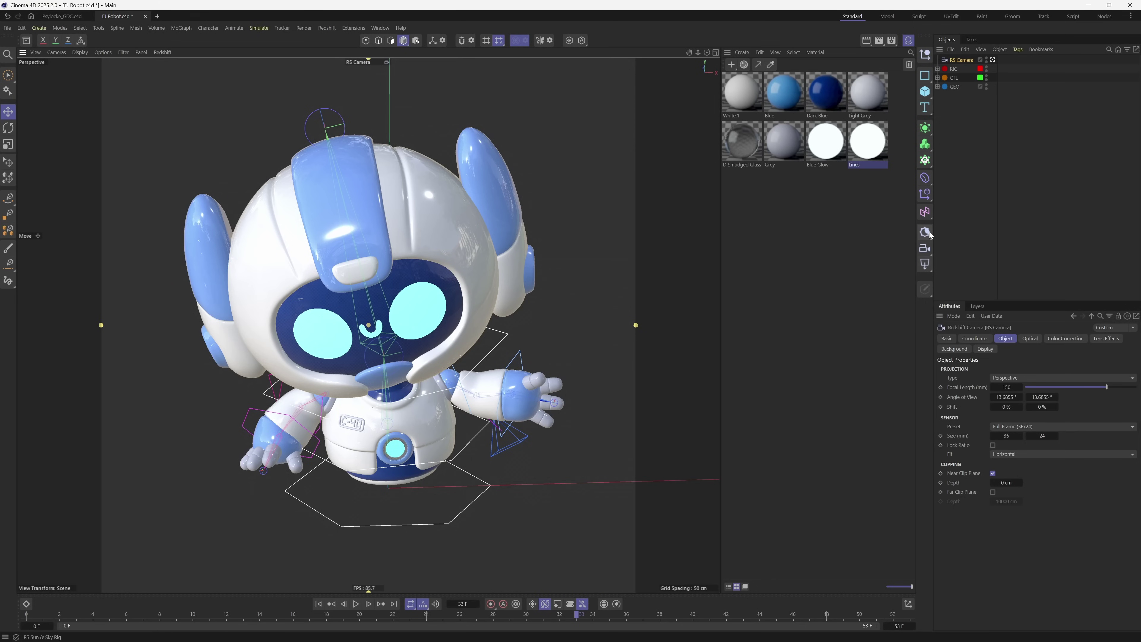
# Step: Add a Redshift spot light and raise it above the robot to a height of about 332 cm
pyautogui.click(924, 267)
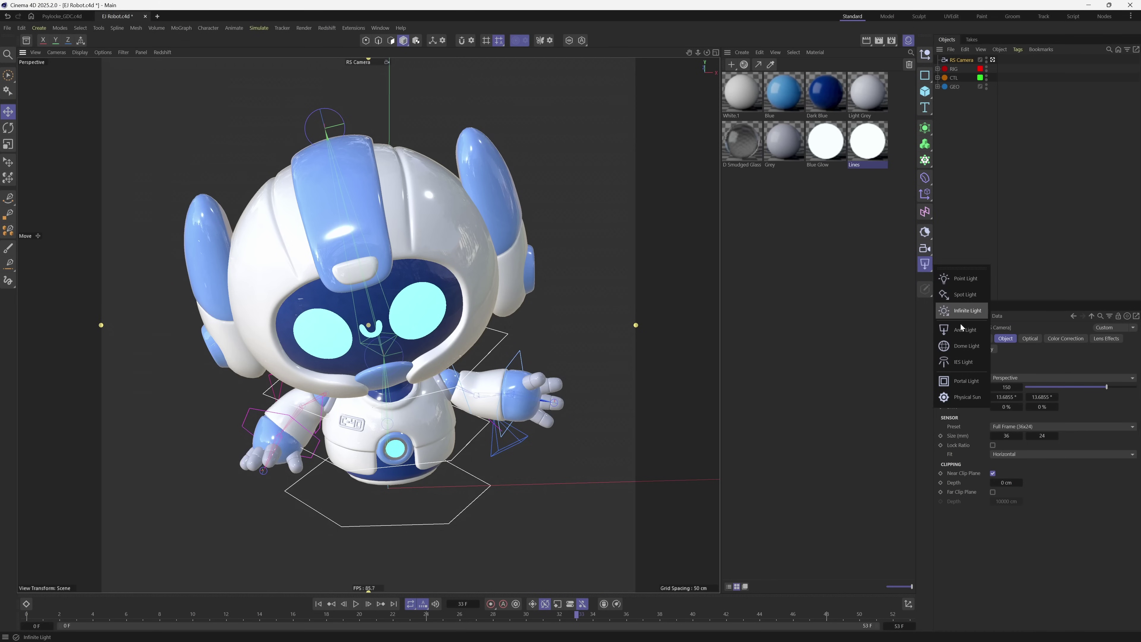
pyautogui.click(965, 295)
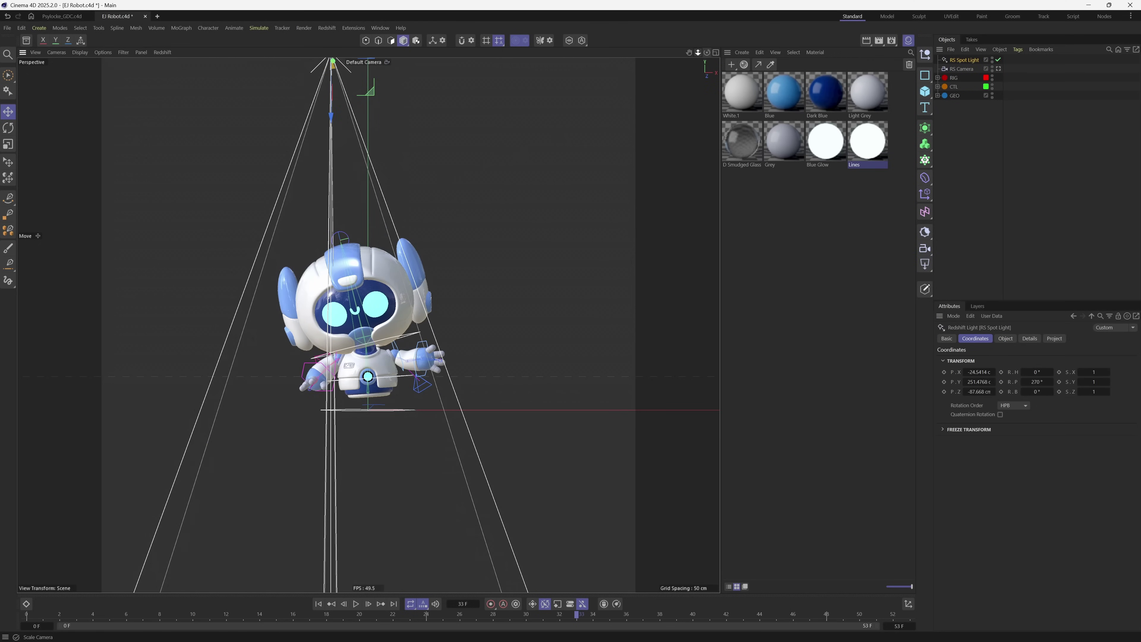
pyautogui.scroll(-3, 492, 95)
pyautogui.moveTo(393, 126); pyautogui.dragTo(353, 94)
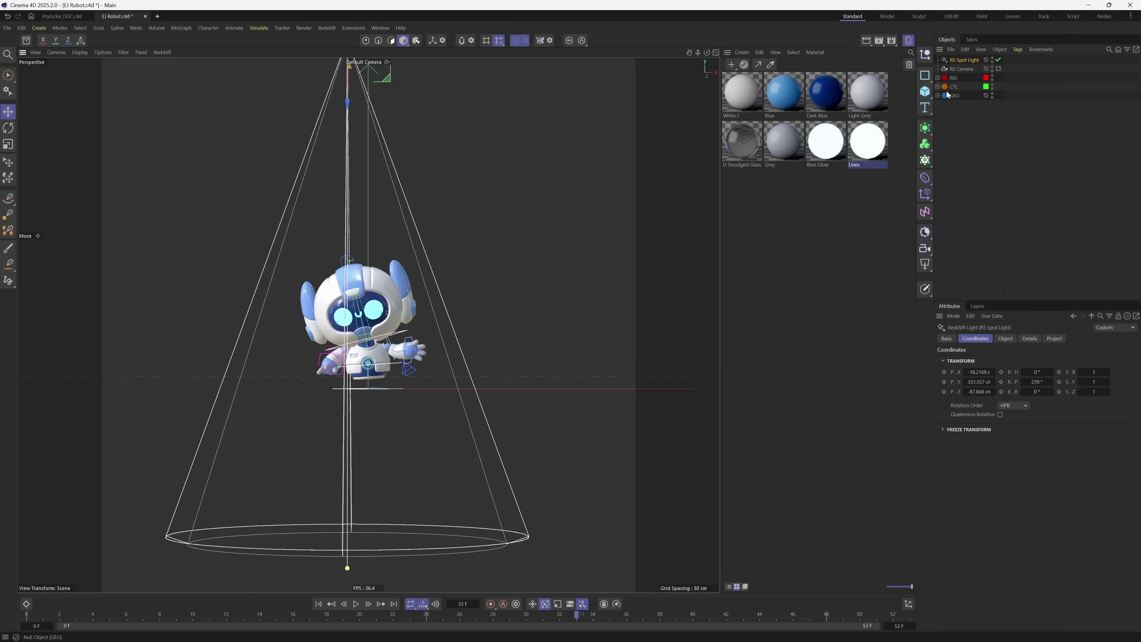
# Step: Inspect the joints in the robot's RIG hierarchy, including the left and right arm chains, and save the scene
pyautogui.click(953, 78)
pyautogui.click(938, 78)
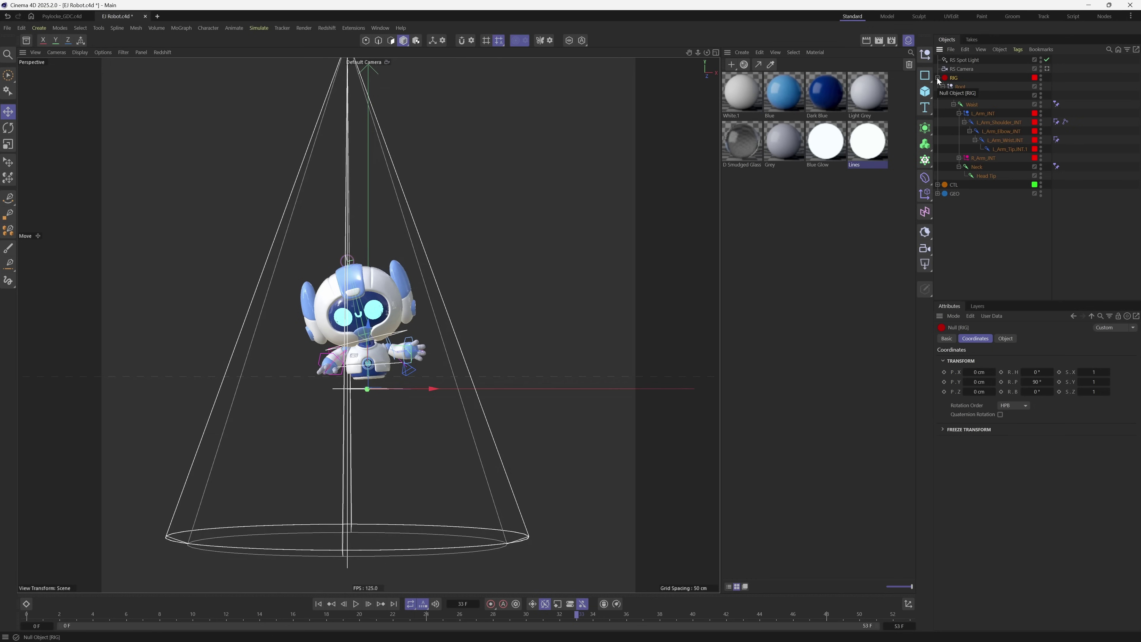
pyautogui.click(971, 104)
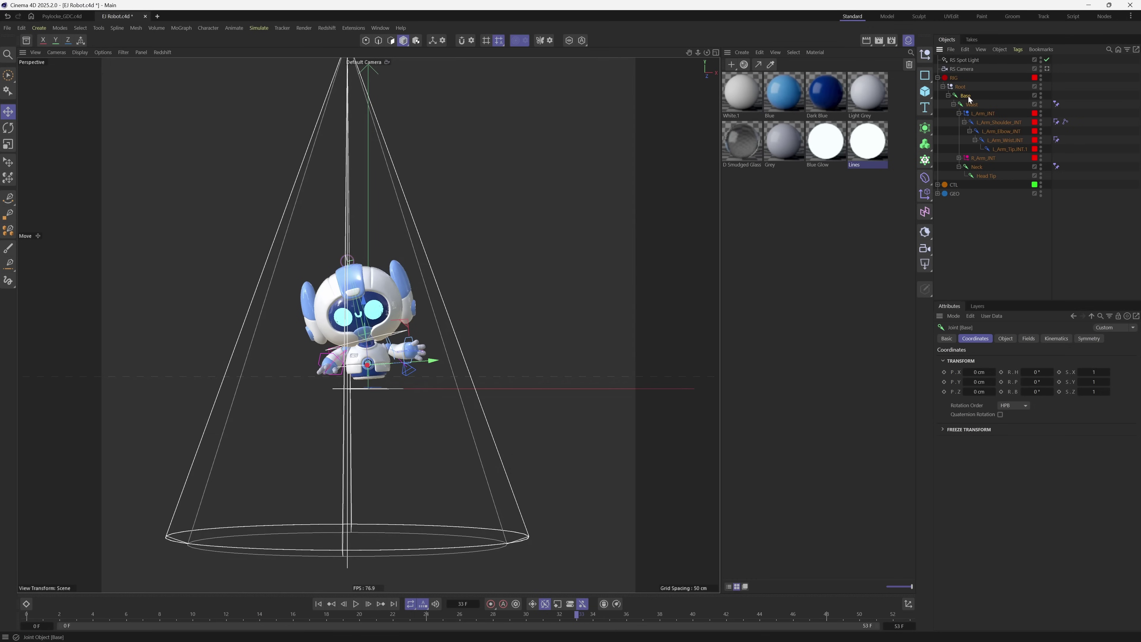
pyautogui.click(1004, 123)
pyautogui.click(1002, 131)
pyautogui.click(1005, 139)
pyautogui.click(1009, 149)
pyautogui.click(983, 158)
pyautogui.click(943, 86)
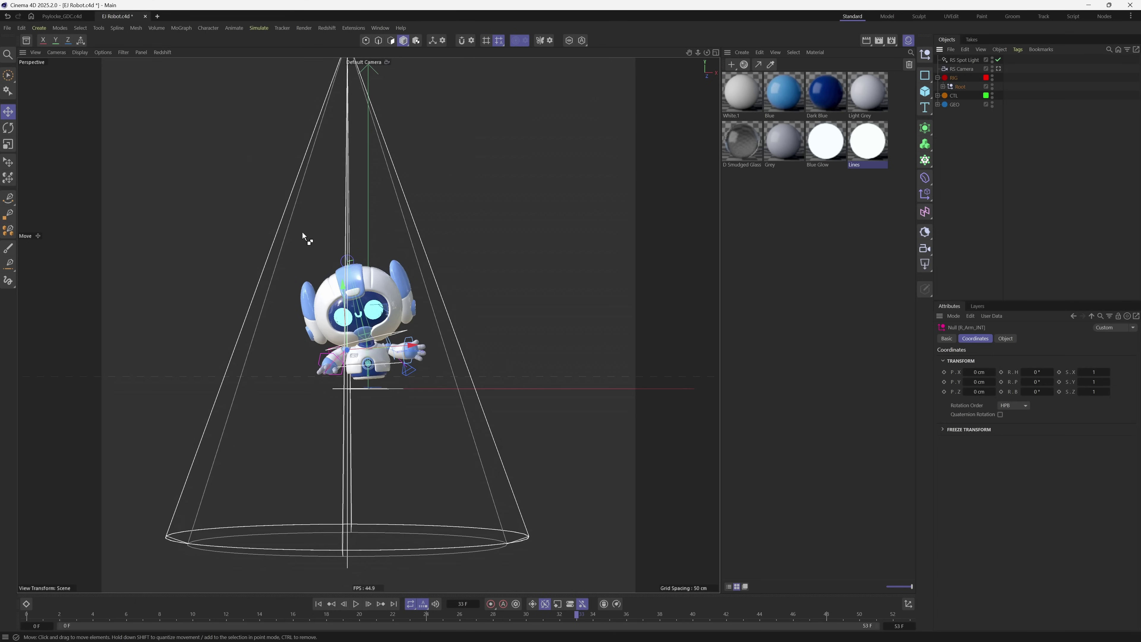
pyautogui.hotkey('ctrl', 's')
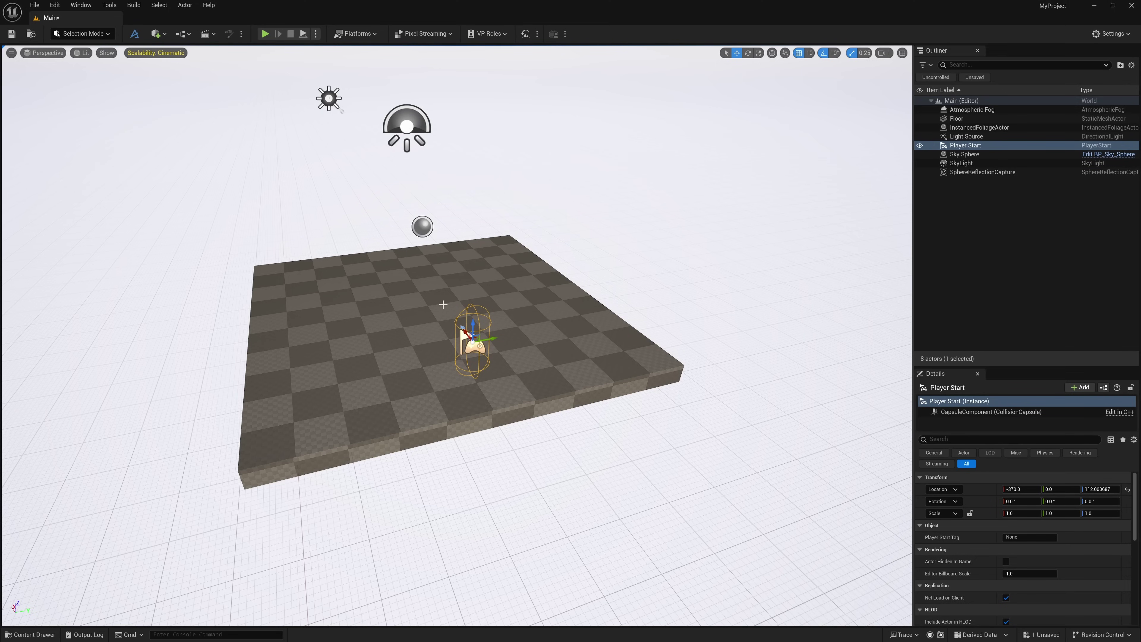
# Step: Start importing EJ Robot.c4d from the ROBOT folder into the current level, with Content as the destination folder
pyautogui.click(38, 5)
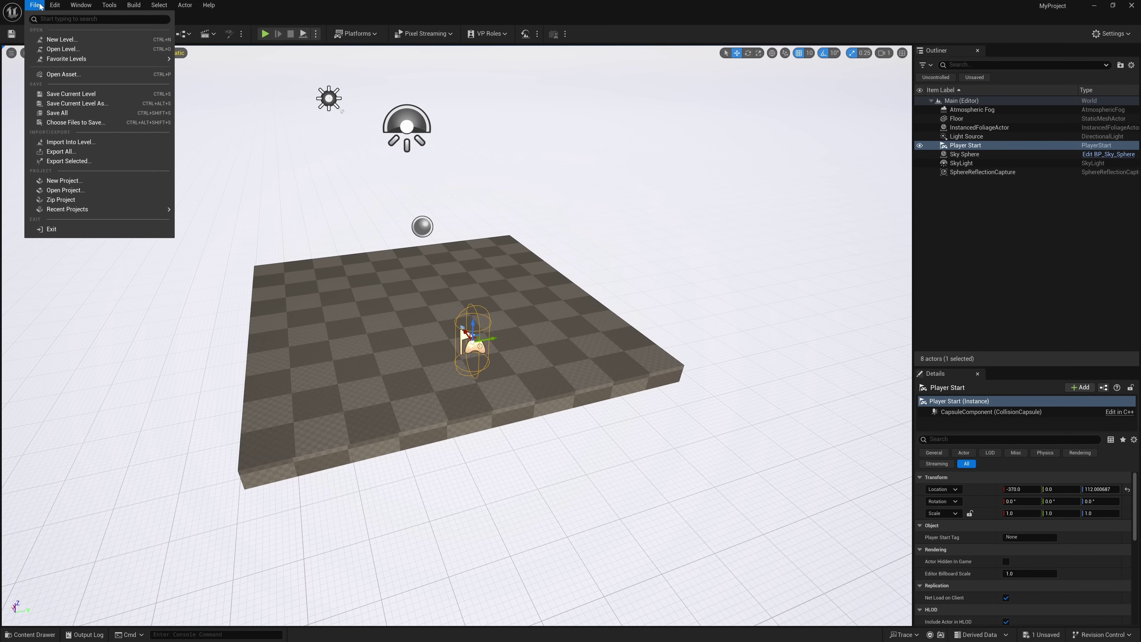
pyautogui.click(63, 142)
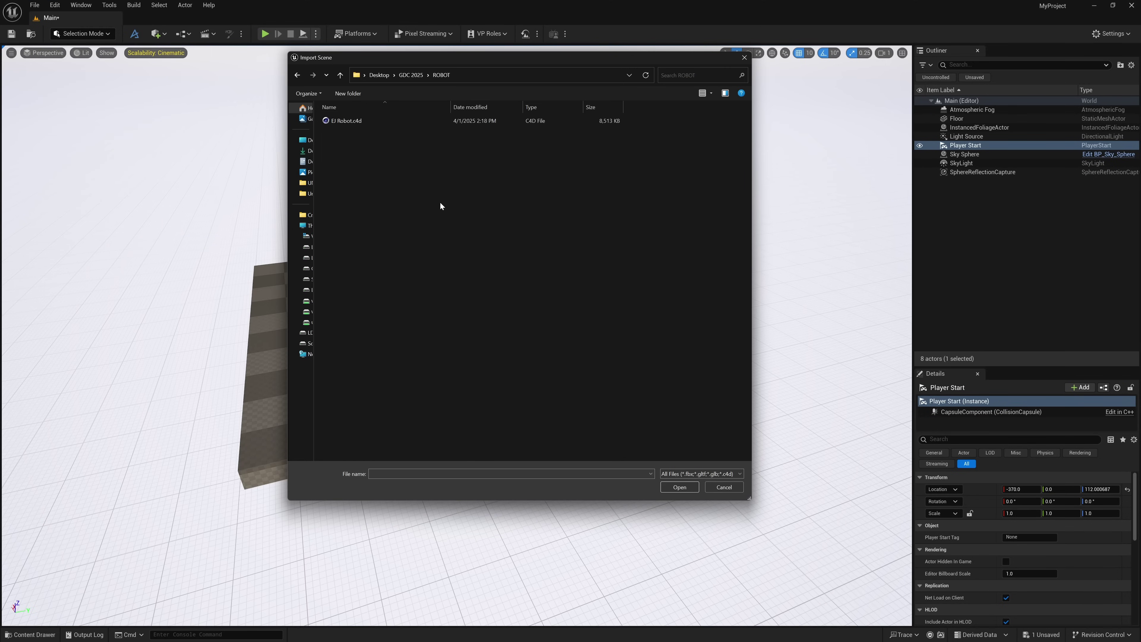
pyautogui.click(345, 121)
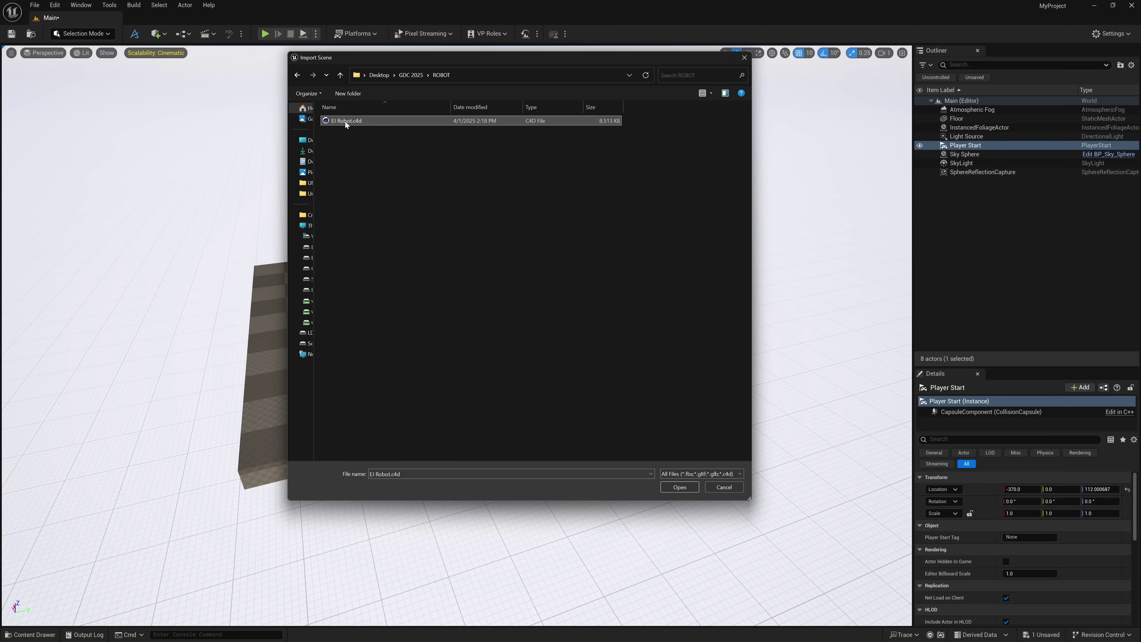
pyautogui.click(678, 488)
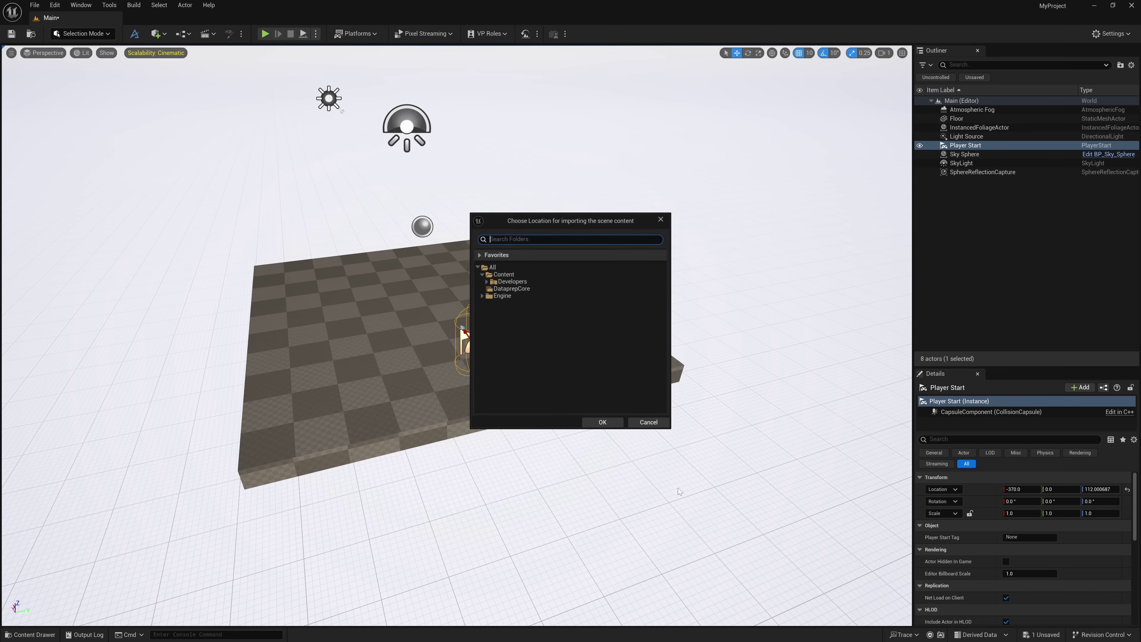
pyautogui.click(503, 274)
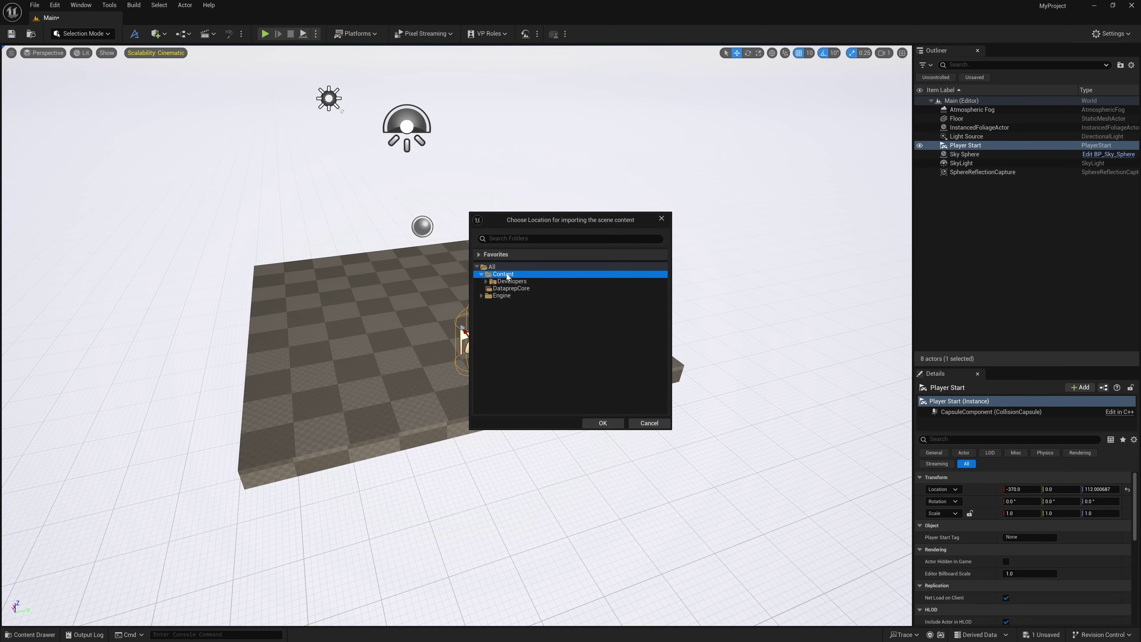
pyautogui.click(602, 423)
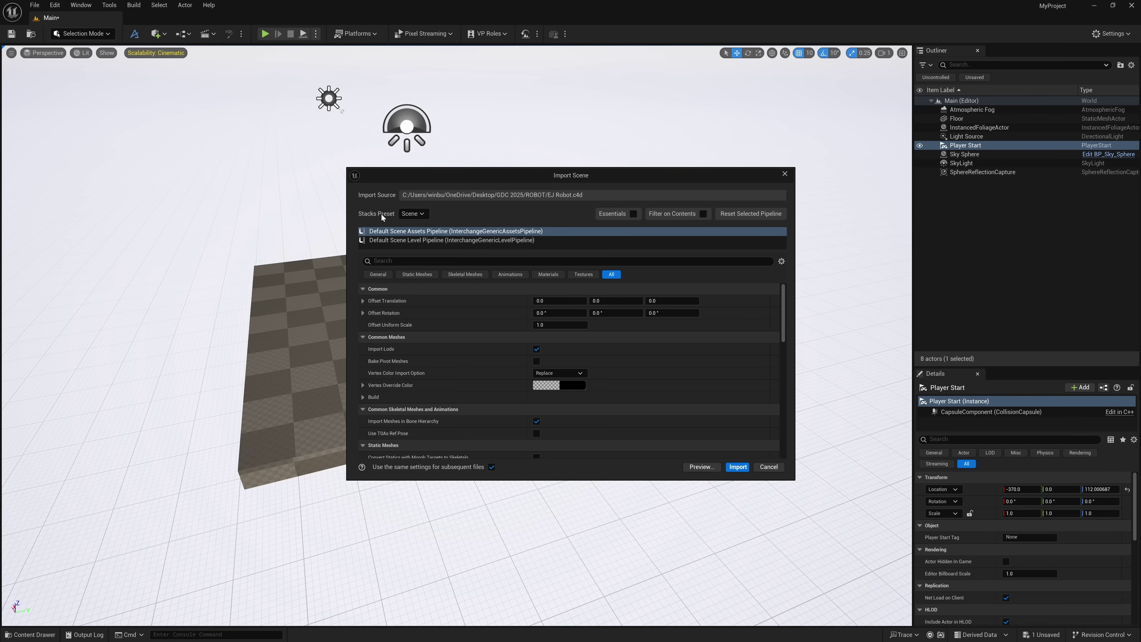
# Step: Use the Cineware pipeline preset and import the robot scene with no geometry caches and all listed nodes kept
pyautogui.click(421, 214)
pyautogui.click(422, 236)
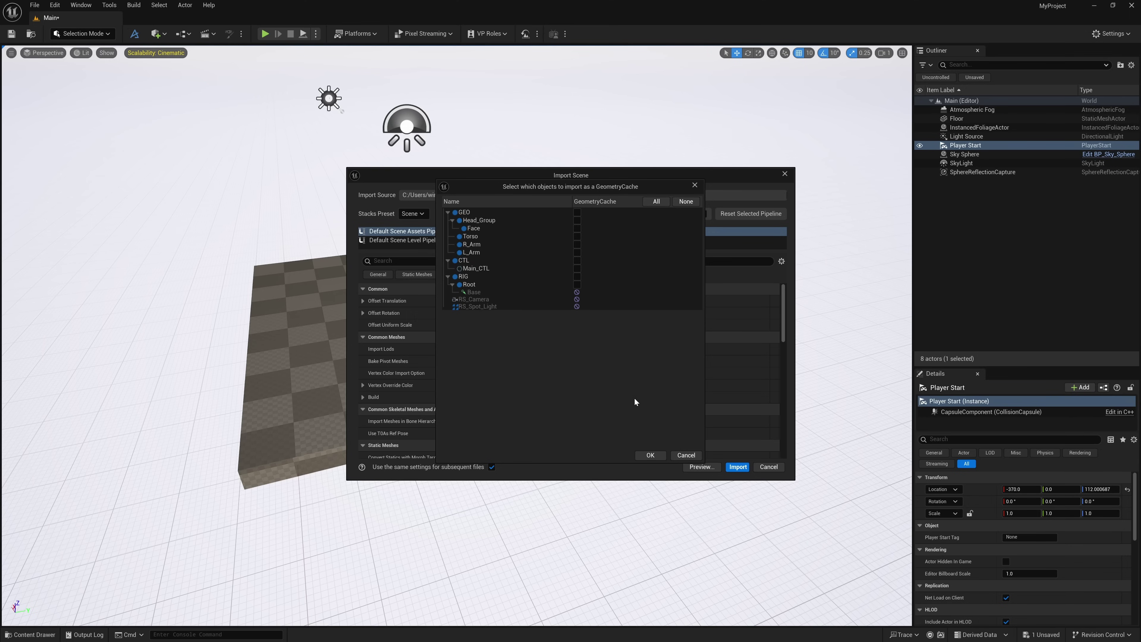
pyautogui.click(650, 455)
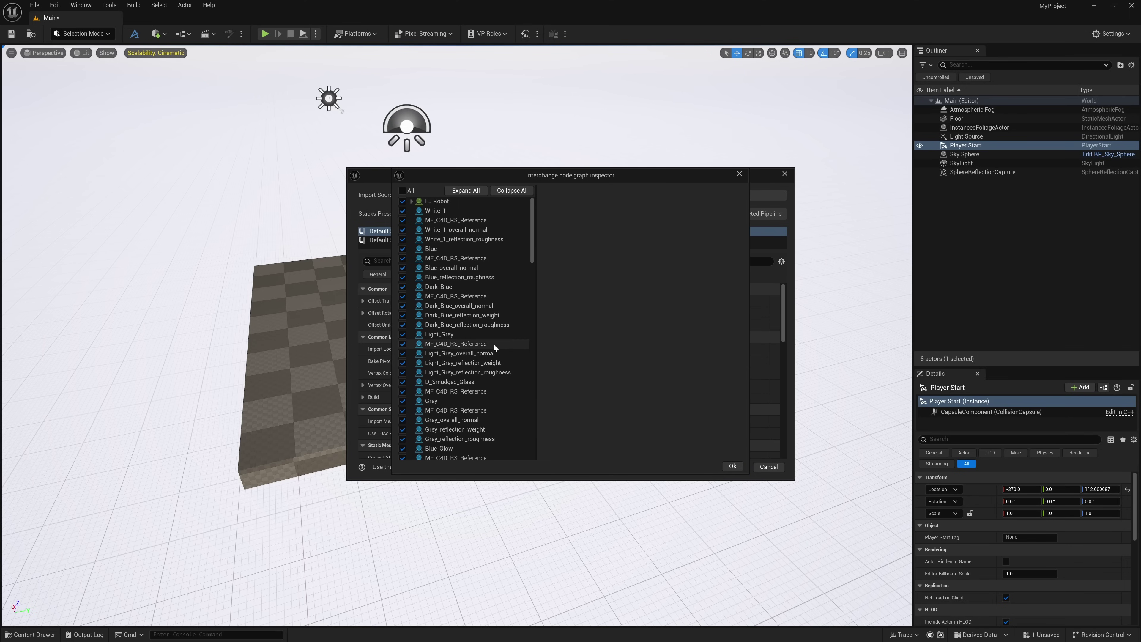
pyautogui.click(730, 467)
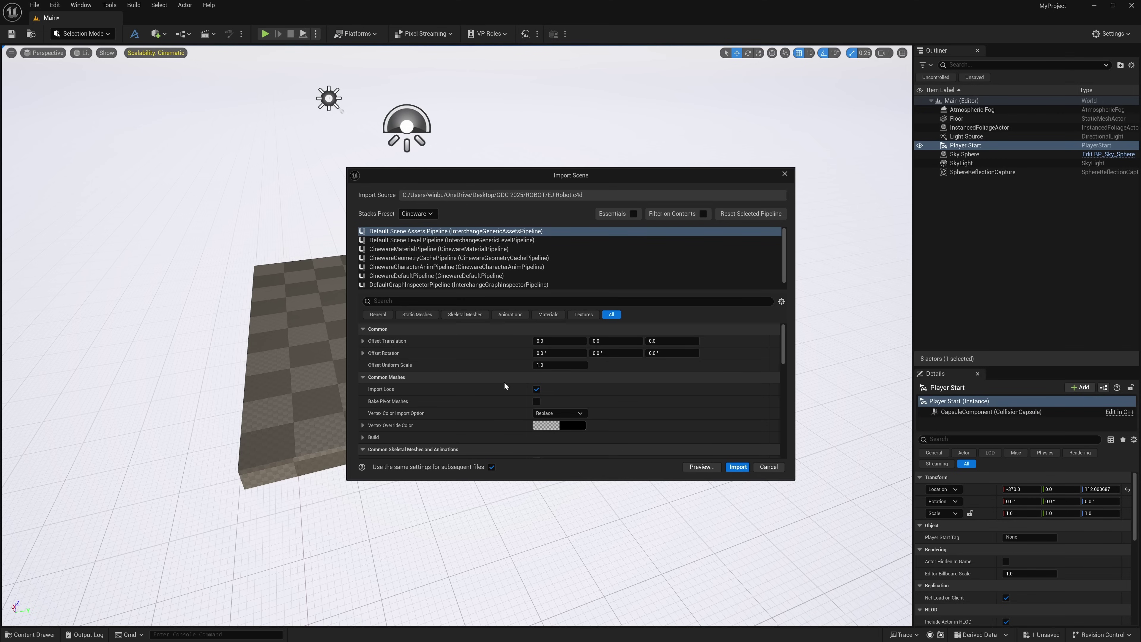
pyautogui.click(736, 467)
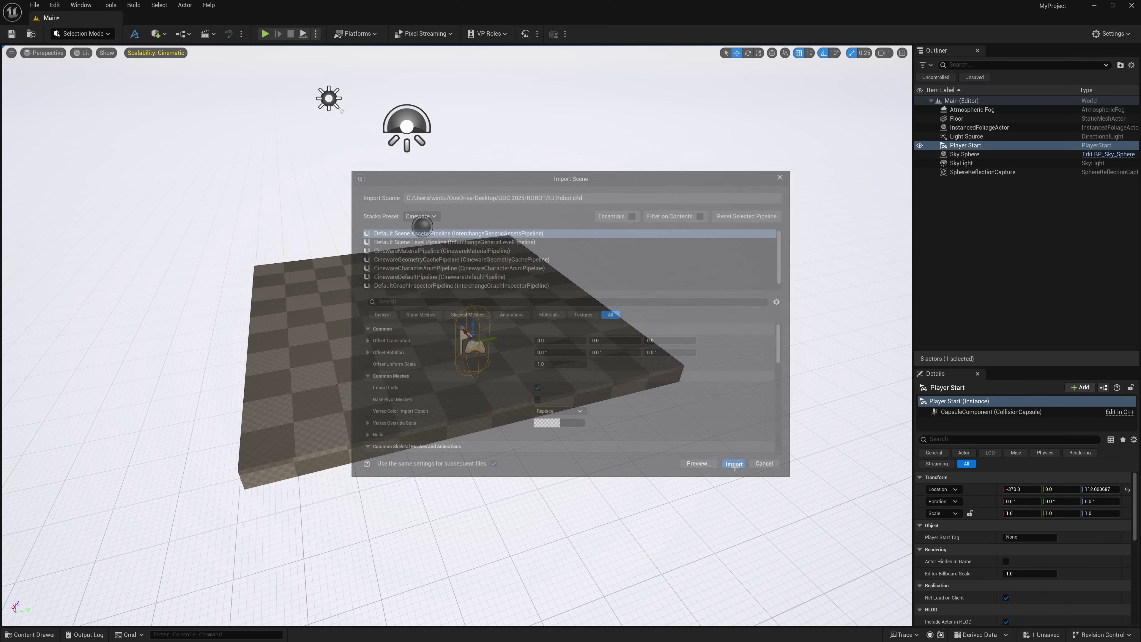
pyautogui.click(652, 455)
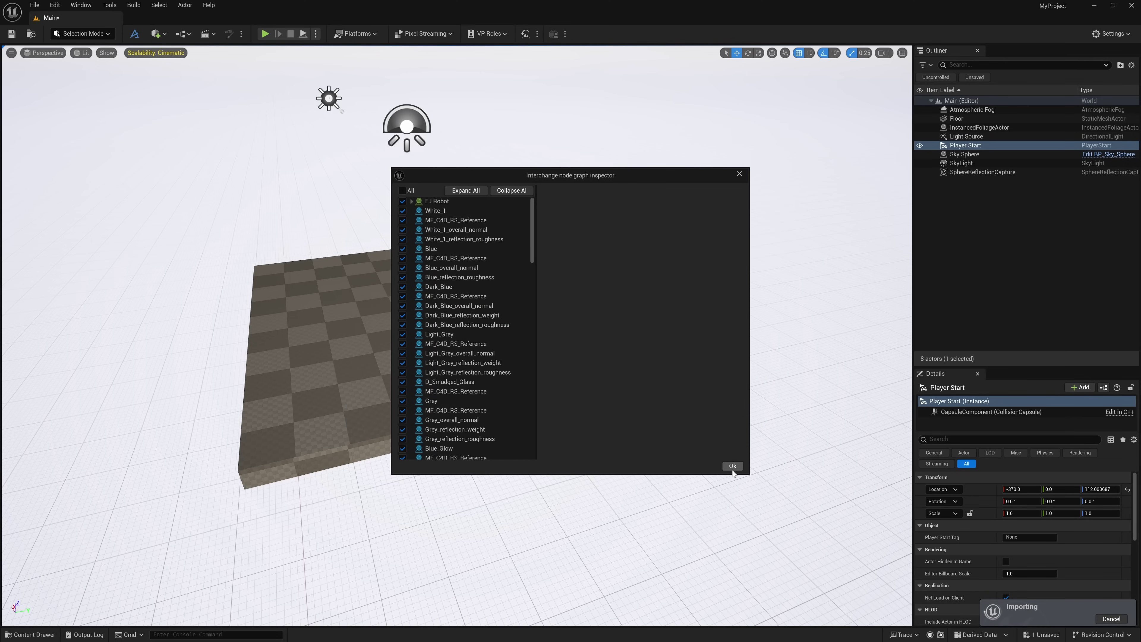
pyautogui.click(732, 466)
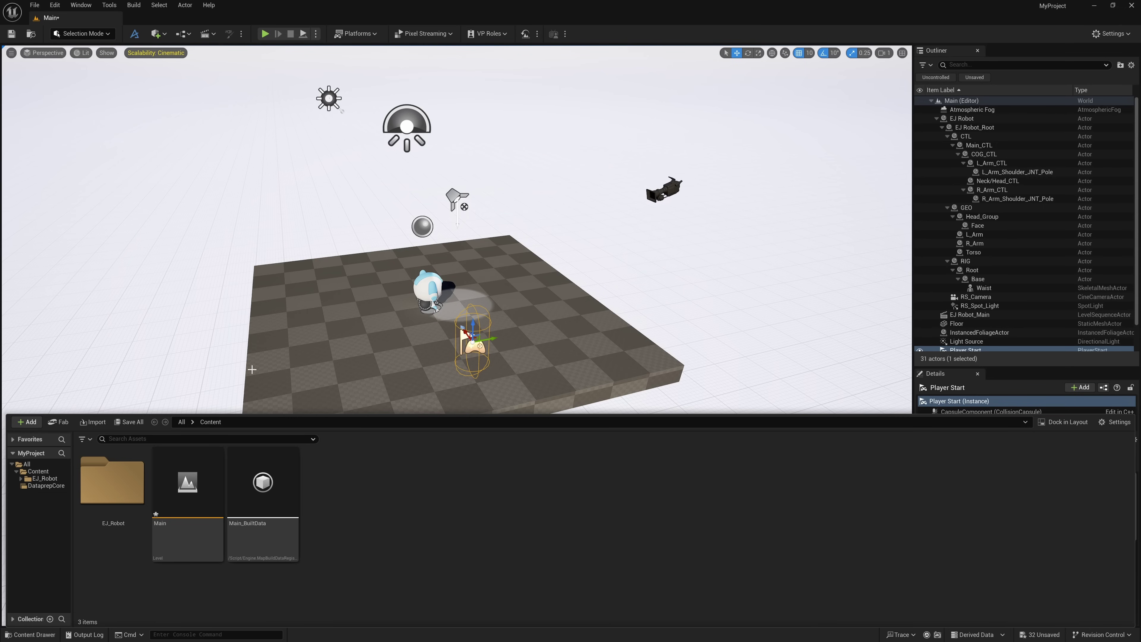
# Step: Move the Player Start in front of the robot to X -130, Y 320 and turn it about -90° around Z to face the robot
pyautogui.click(34, 634)
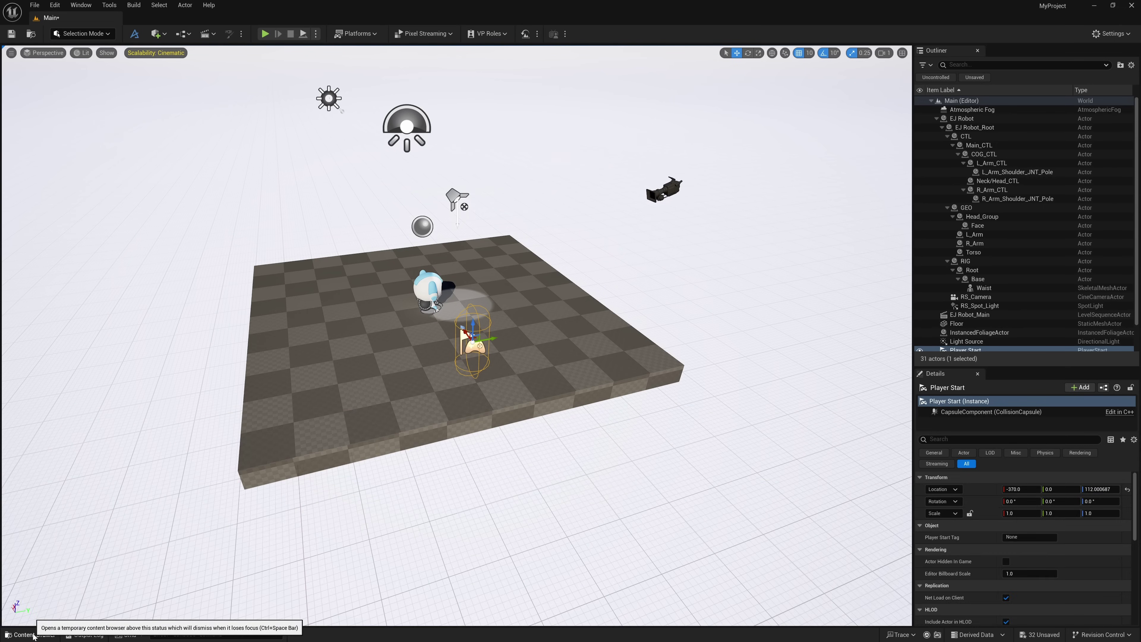
pyautogui.moveTo(447, 317); pyautogui.dragTo(458, 259)
pyautogui.moveTo(477, 346); pyautogui.dragTo(466, 398)
pyautogui.click(625, 414)
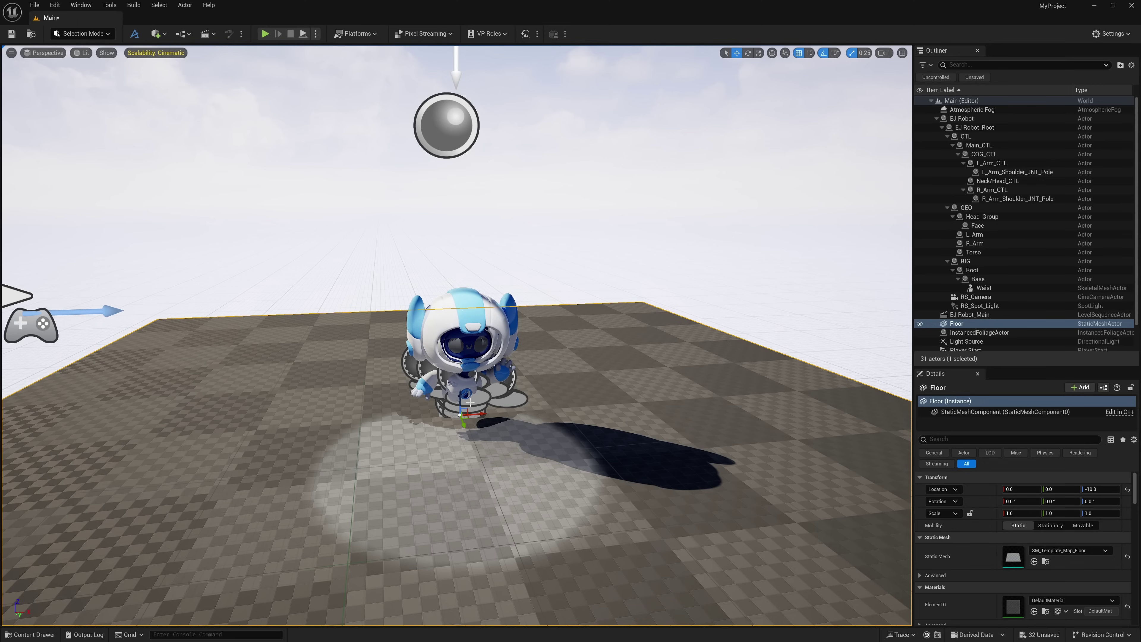
pyautogui.scroll(2, 497, 203)
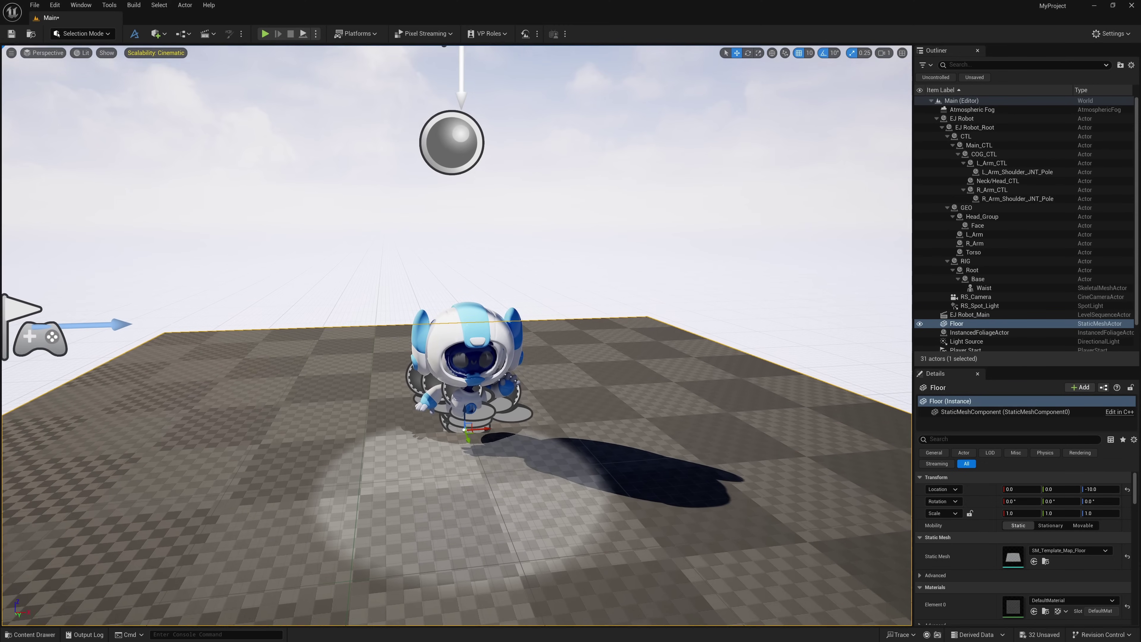
pyautogui.moveTo(496, 202); pyautogui.dragTo(432, 322, button='middle')
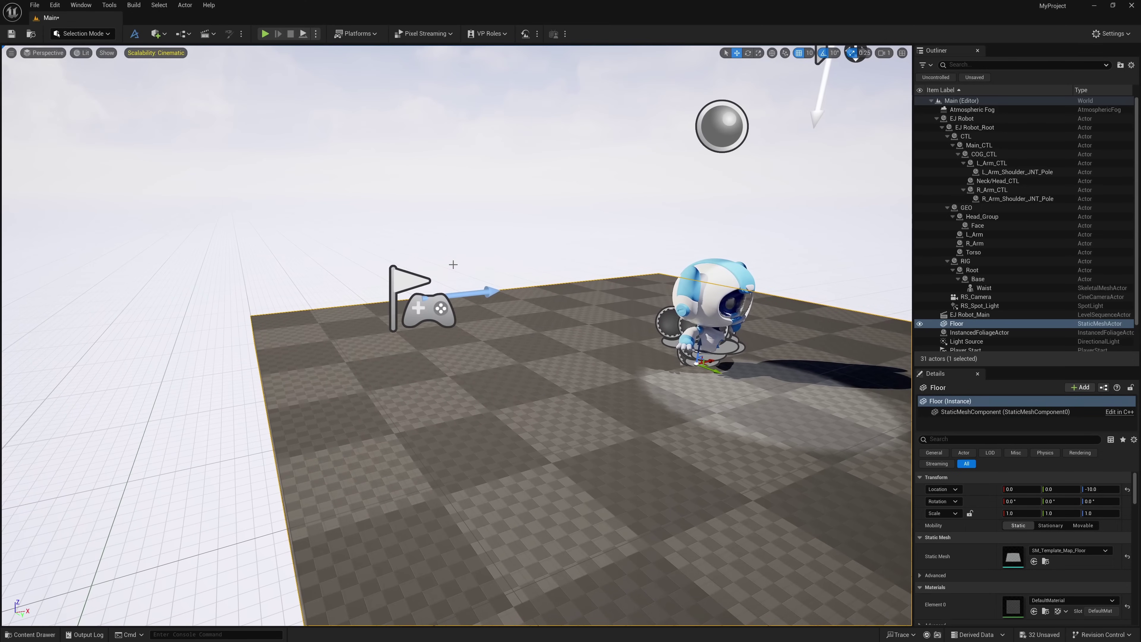
pyautogui.click(432, 323)
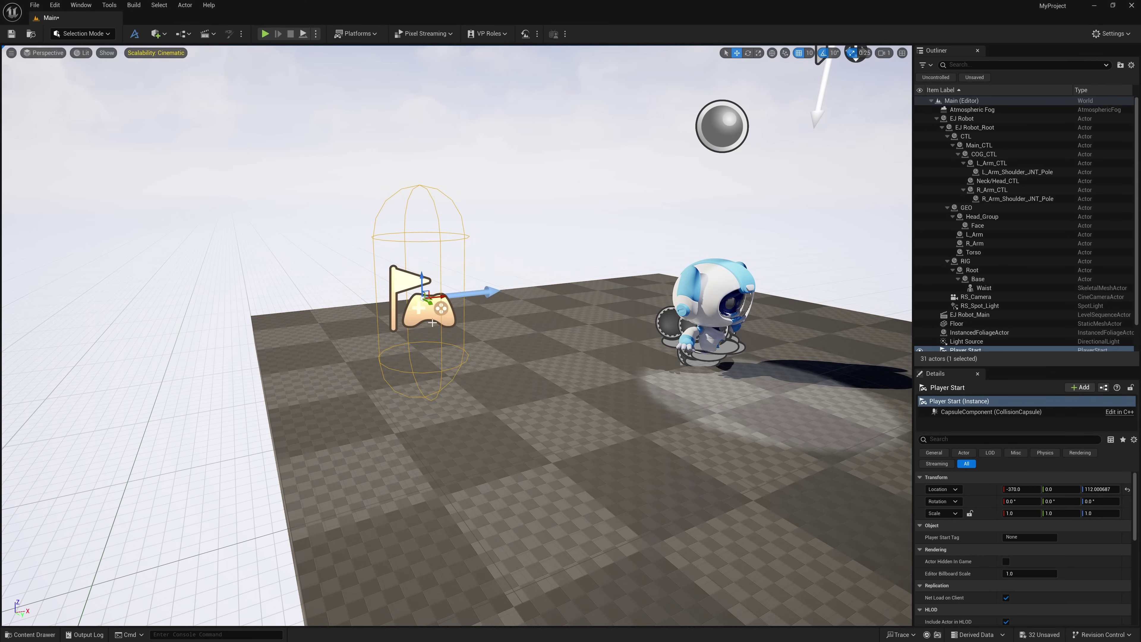
pyautogui.moveTo(432, 323); pyautogui.dragTo(853, 323)
pyautogui.moveTo(546, 311); pyautogui.dragTo(701, 342, button='right')
pyautogui.moveTo(495, 279); pyautogui.dragTo(603, 300)
pyautogui.click(748, 53)
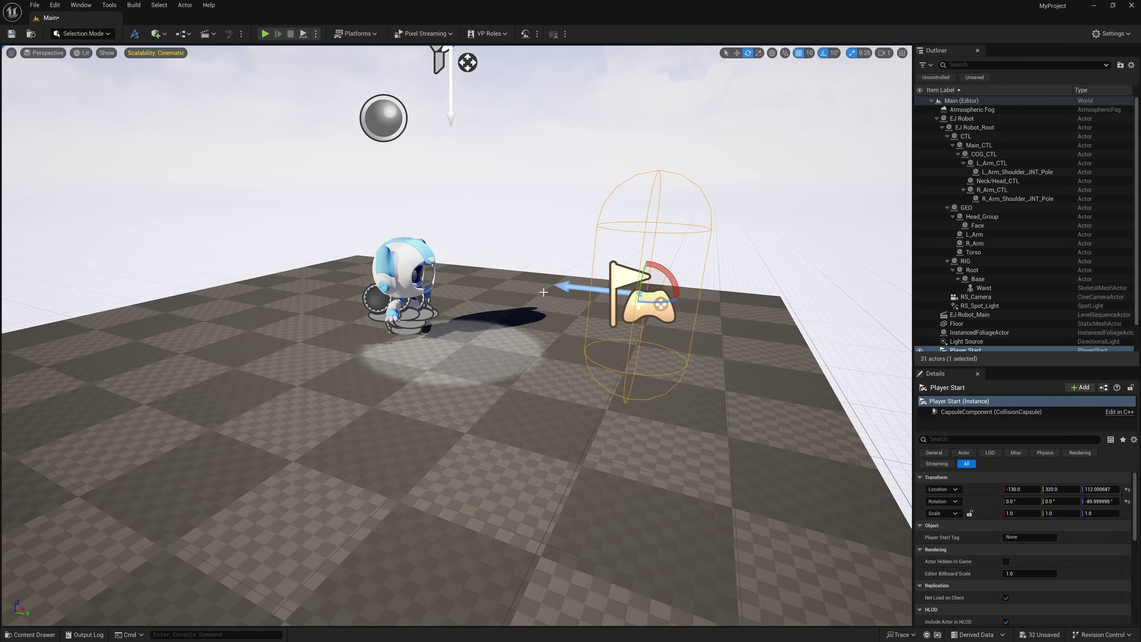
# Step: Play the level to view the robot's animation from the new start point, and stop the play session
pyautogui.keyDown('alt'); pyautogui.moveTo(451, 266); pyautogui.dragTo(451, 265); pyautogui.keyUp('alt')
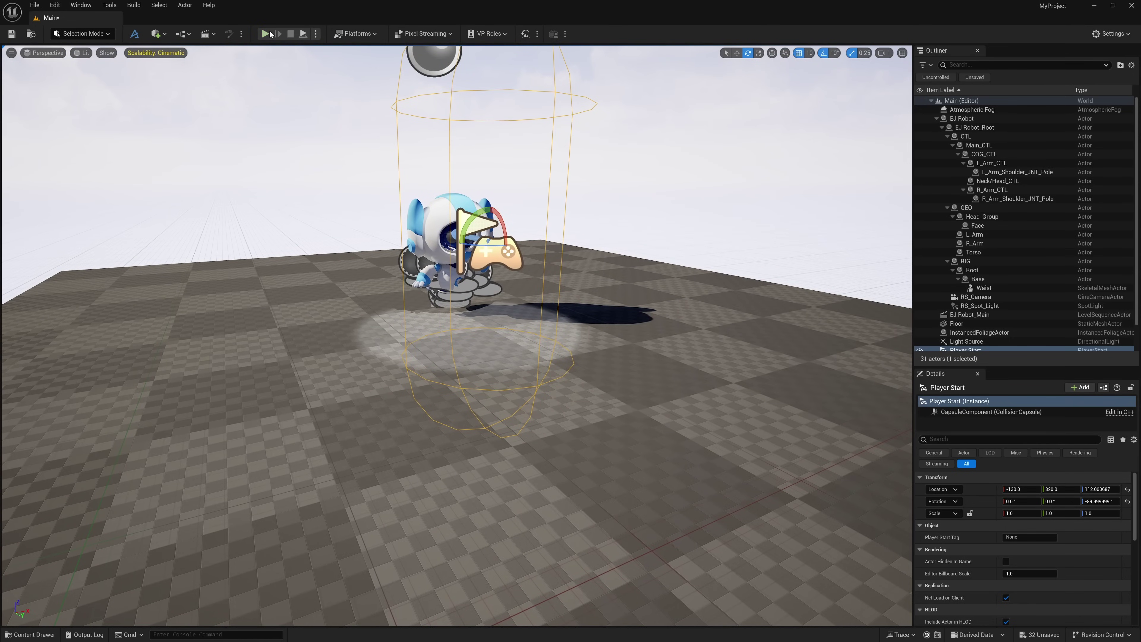
pyautogui.click(270, 32)
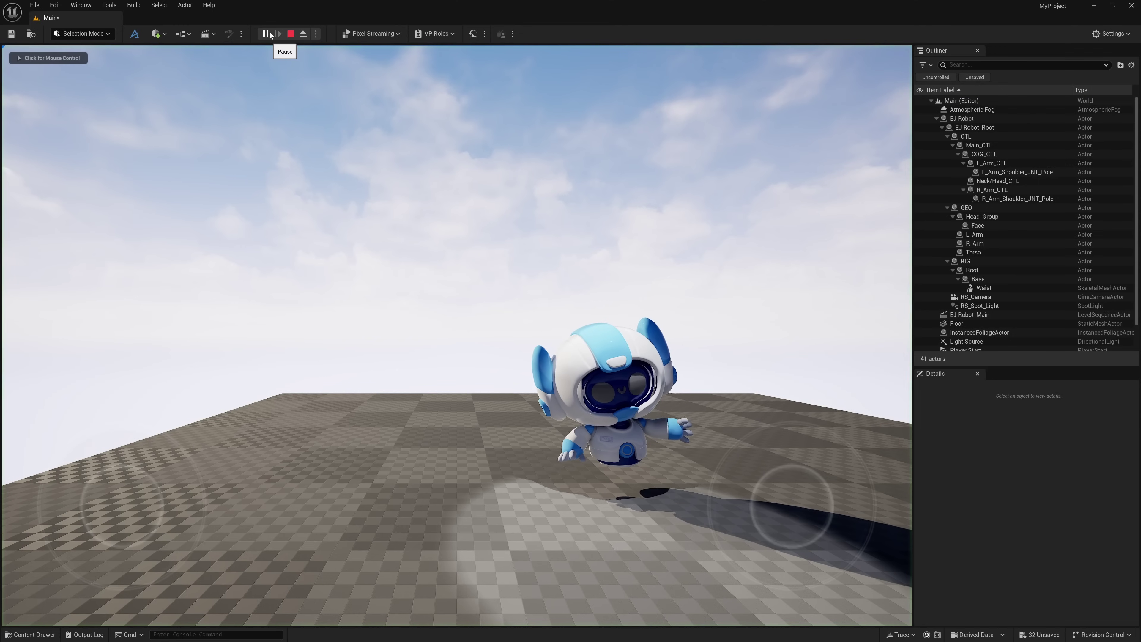
pyautogui.click(278, 112)
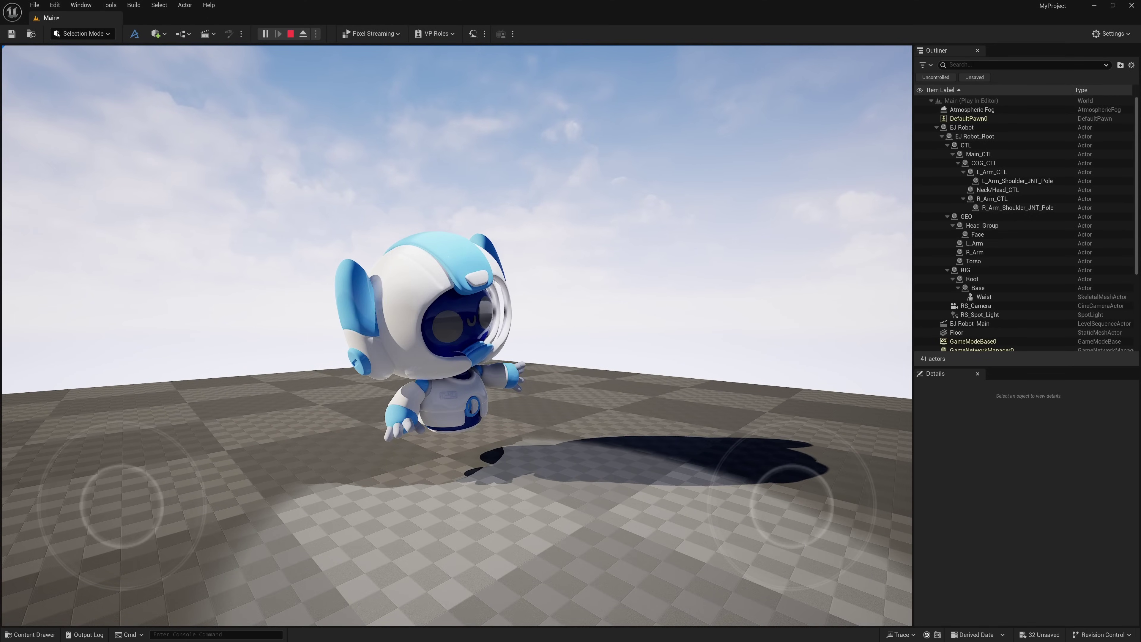
pyautogui.press('Escape')
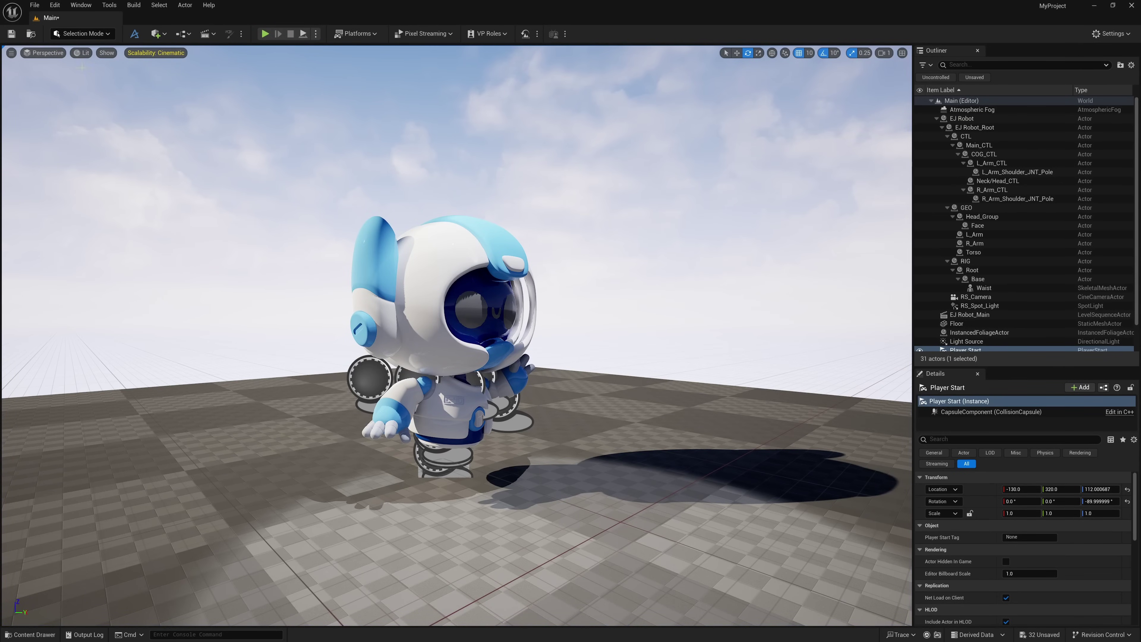
# Step: View the level through the imported RS_Camera and set the camera's focus method to Disable
pyautogui.click(50, 54)
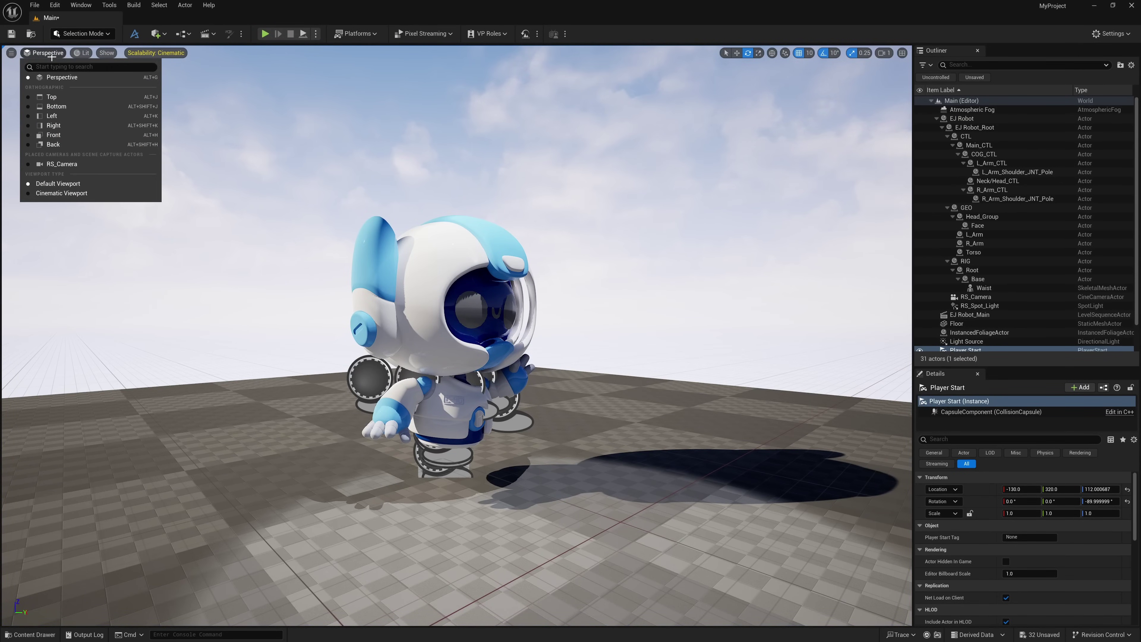
pyautogui.click(61, 164)
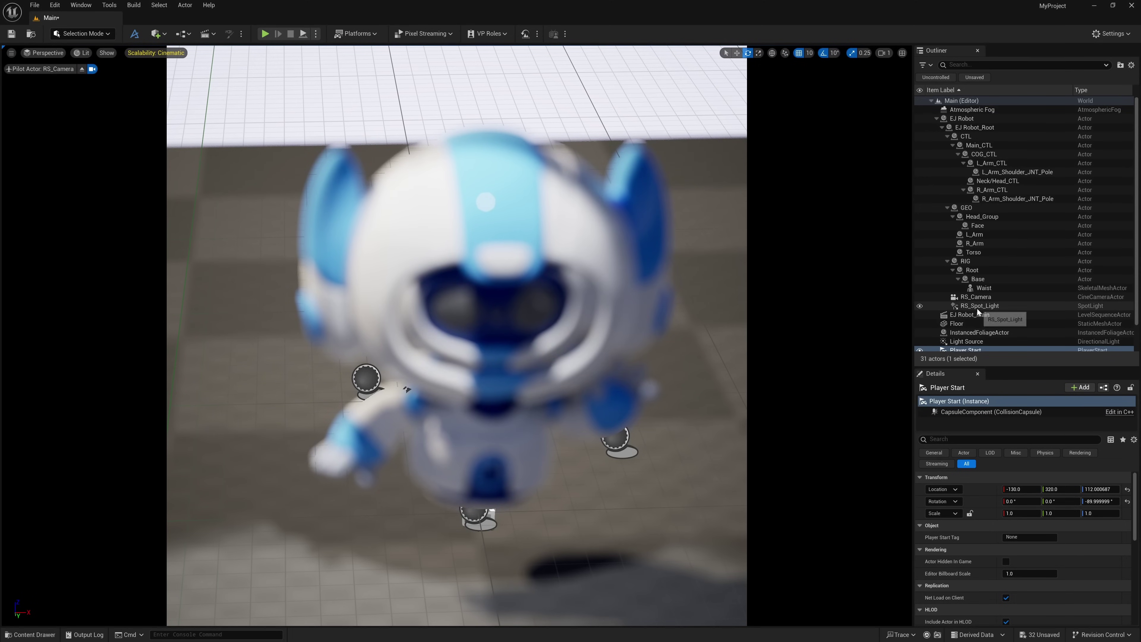
pyautogui.click(983, 298)
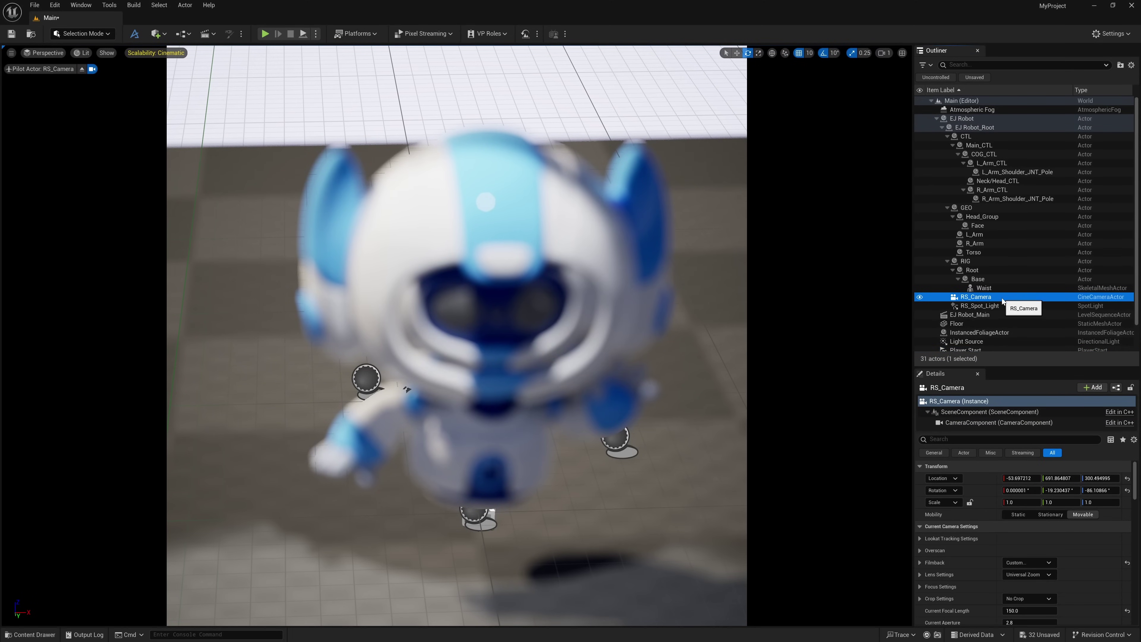
pyautogui.moveTo(1005, 367); pyautogui.dragTo(957, 273)
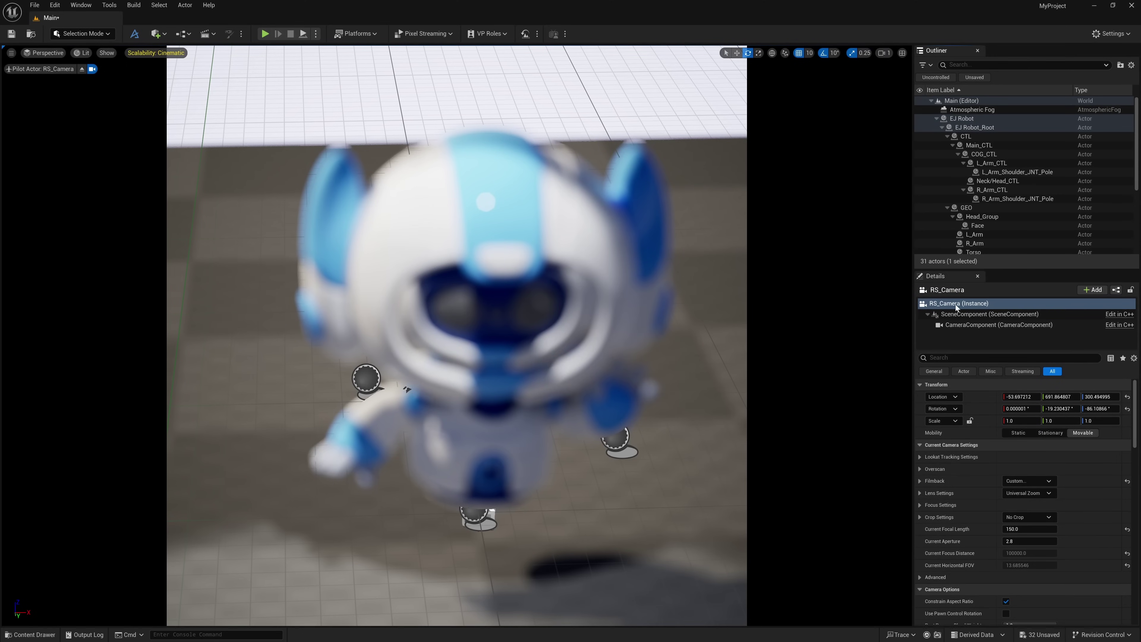
pyautogui.click(921, 505)
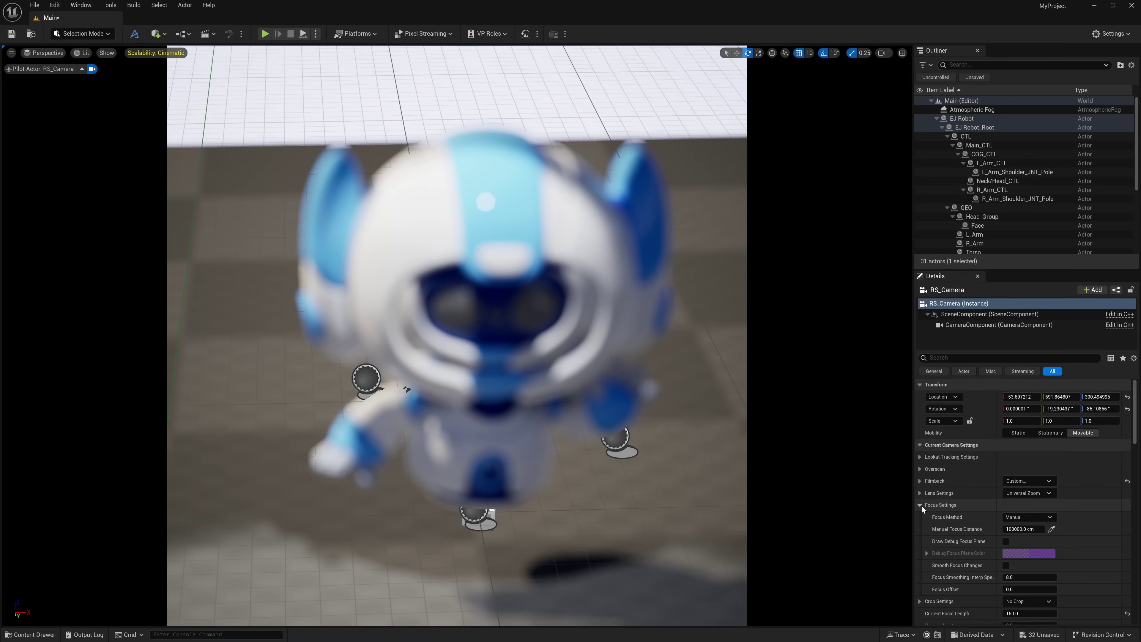
pyautogui.click(1029, 517)
pyautogui.click(1026, 552)
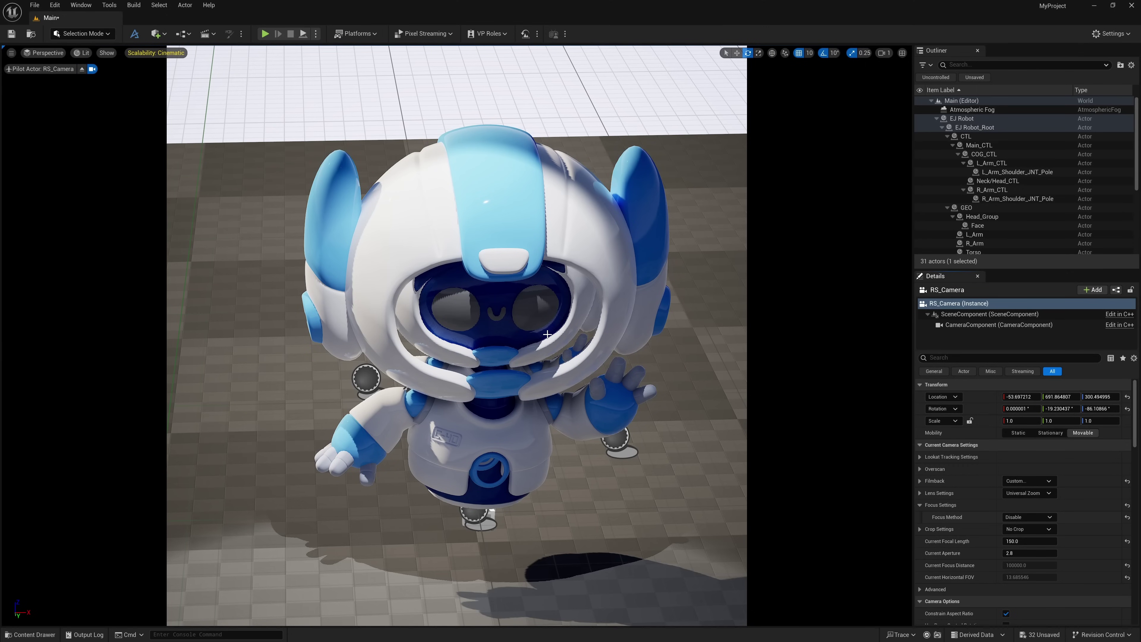
# Step: Select the robot mesh, open the D_Smudged_Glass material instance from the EJ_Robot Materials folder, and place its editor beside the robot
pyautogui.click(567, 344)
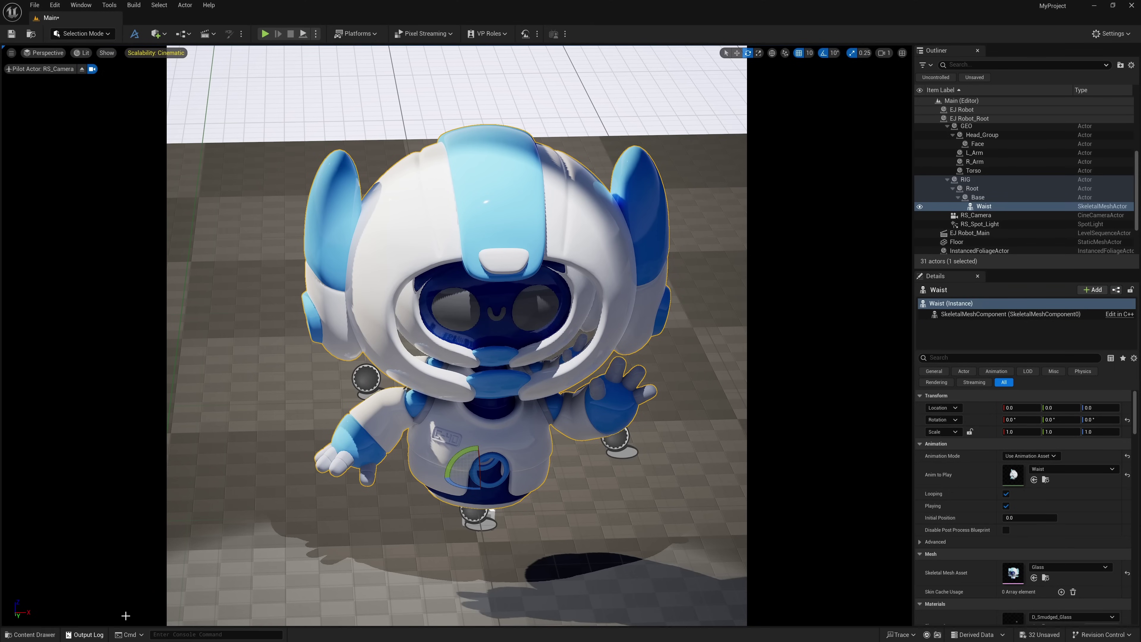
pyautogui.hotkey('ctrl', 'space')
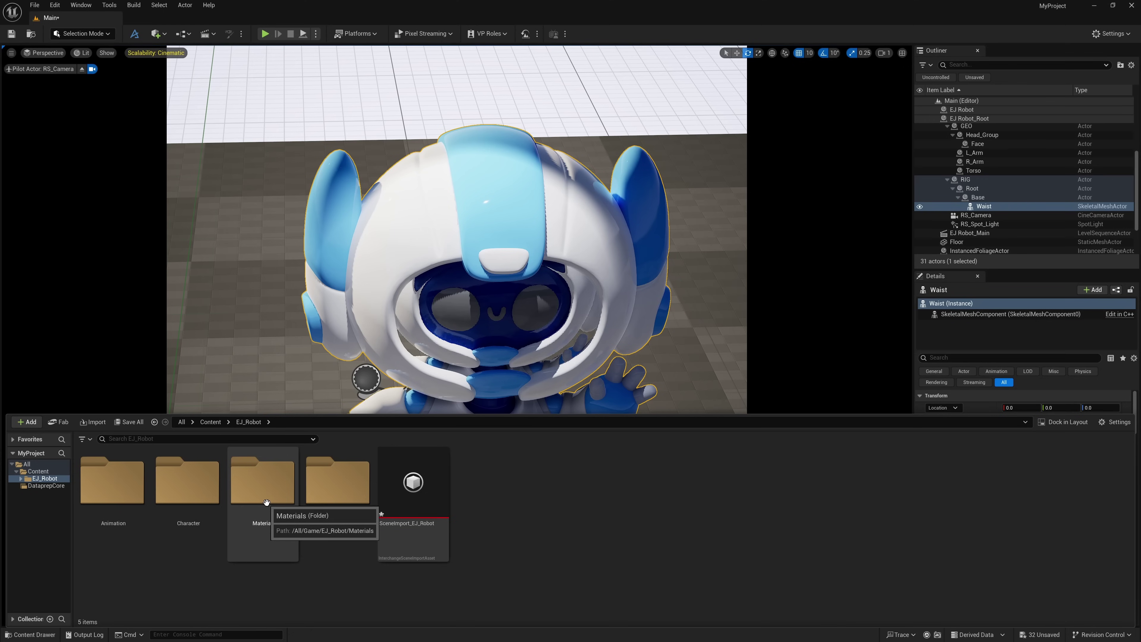
pyautogui.doubleClick(262, 494)
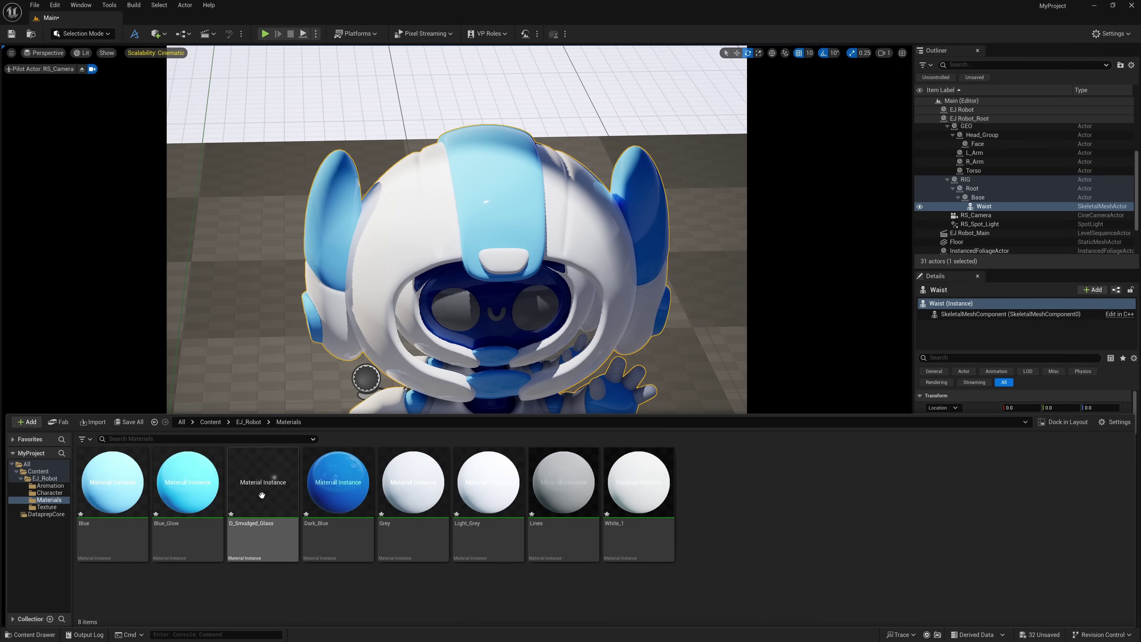
pyautogui.doubleClick(274, 480)
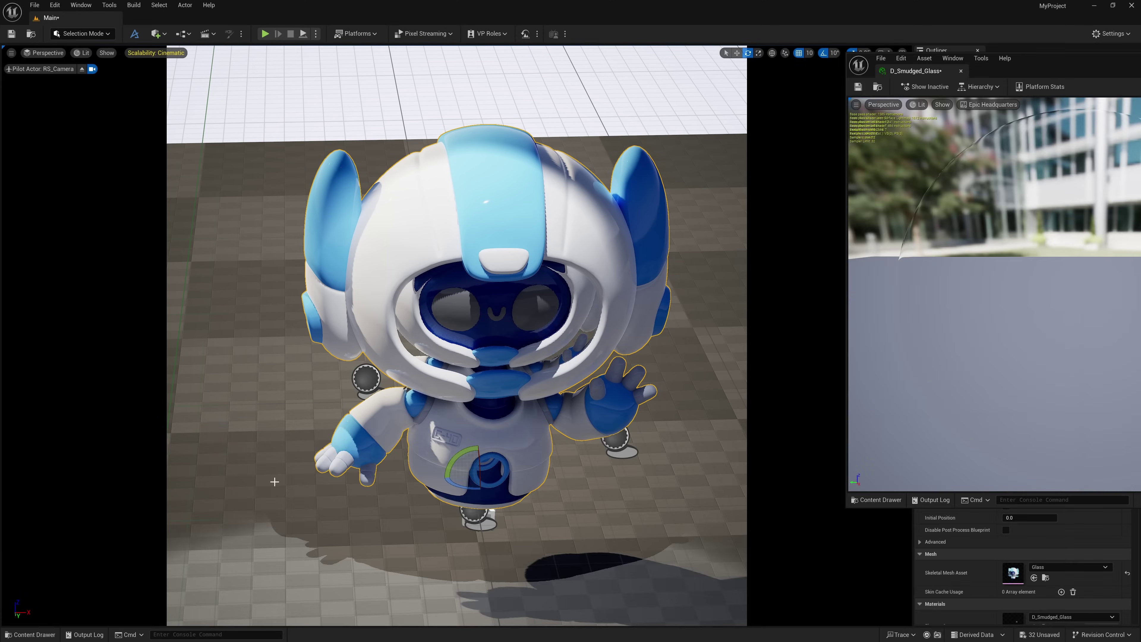
pyautogui.moveTo(956, 50); pyautogui.dragTo(641, 43)
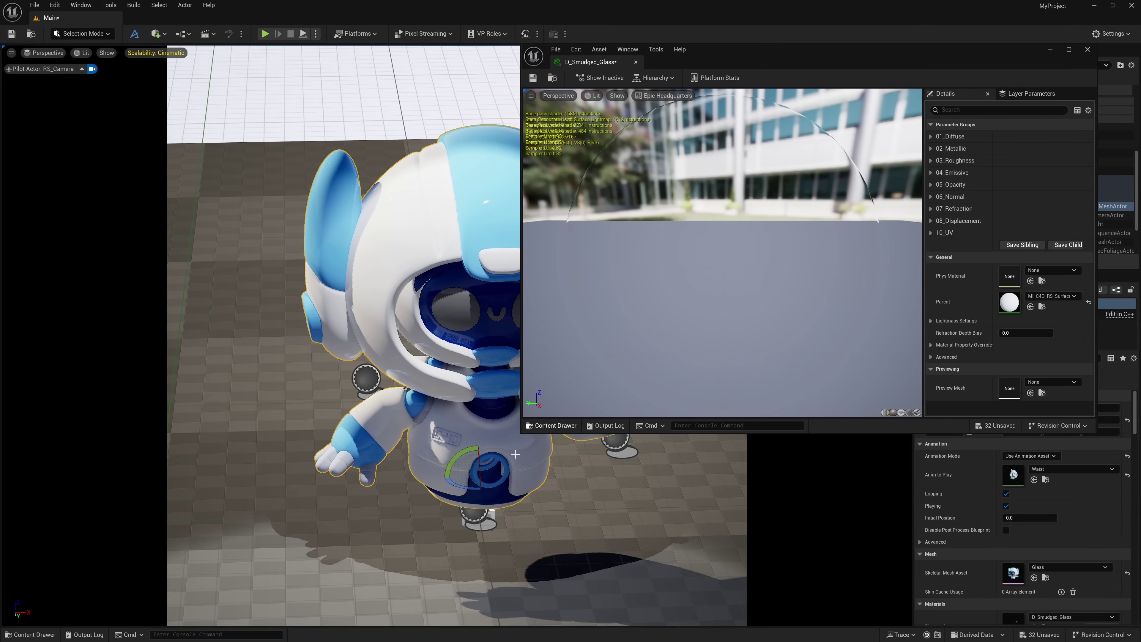
pyautogui.moveTo(522, 433); pyautogui.dragTo(628, 486)
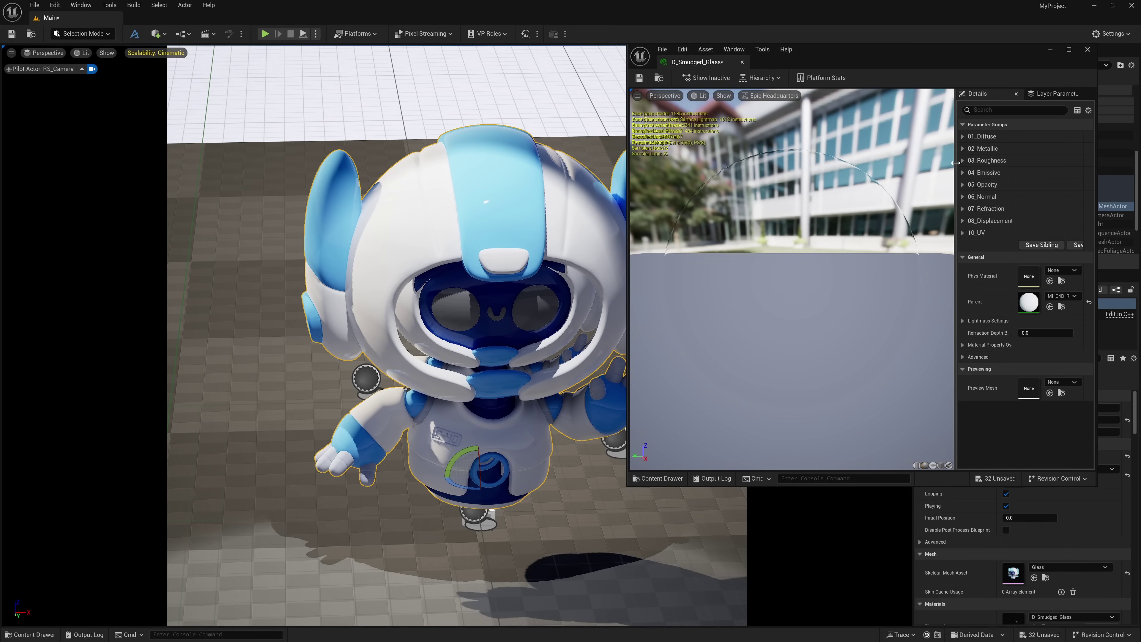
# Step: Review the glass material's diffuse, metallic and roughness parameters, and adjust its refraction IOR to about 2.17
pyautogui.moveTo(947, 162); pyautogui.dragTo(928, 149)
pyautogui.click(935, 137)
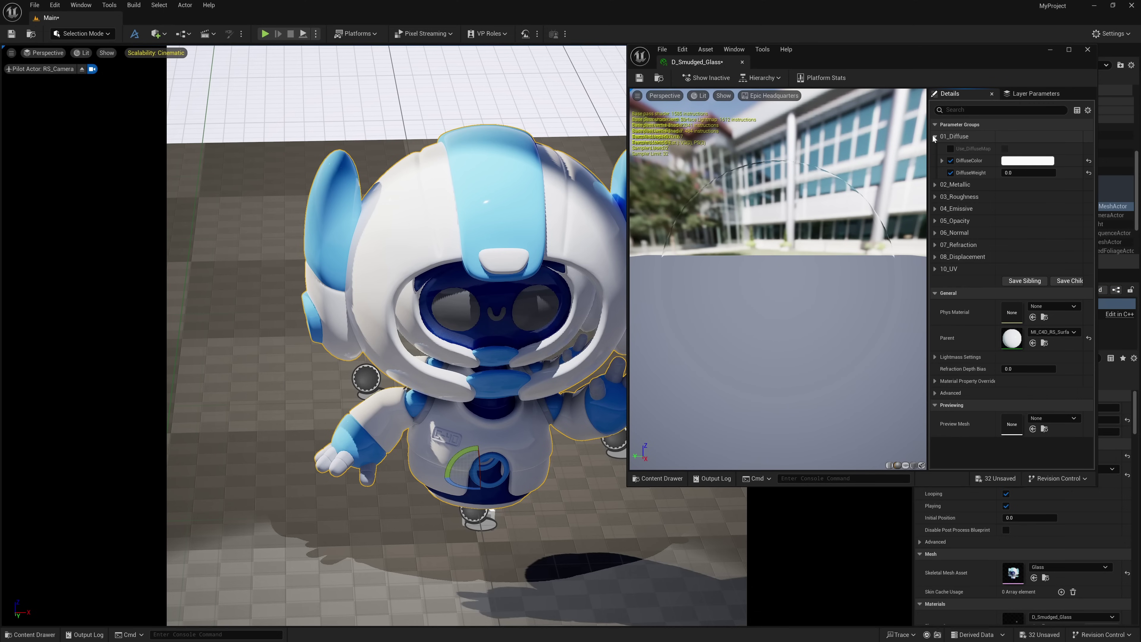
pyautogui.click(934, 184)
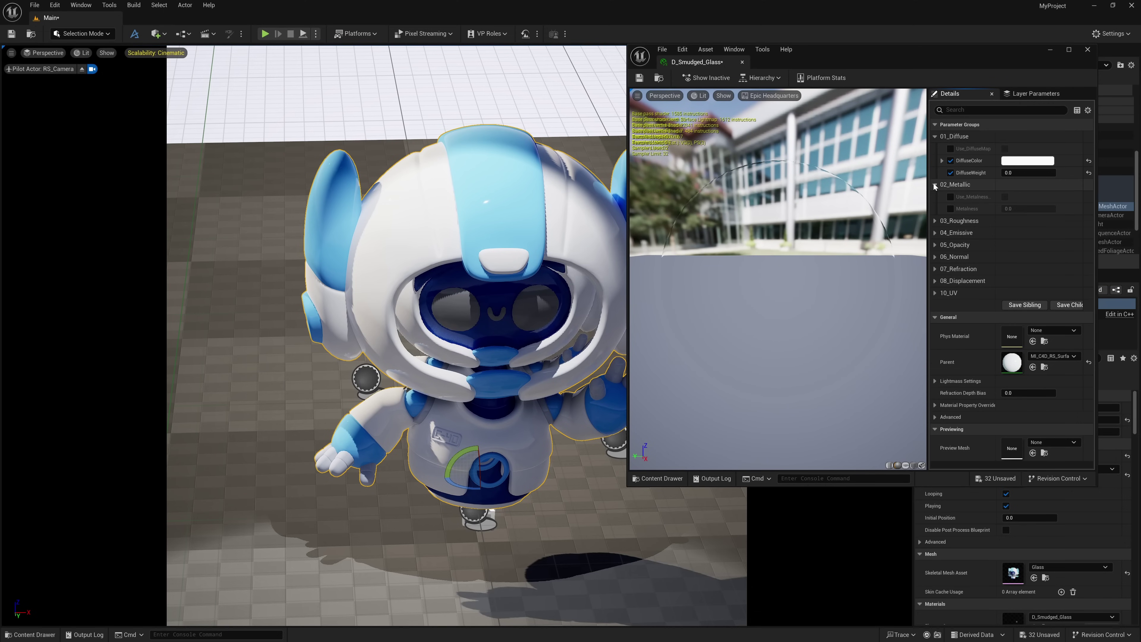
pyautogui.click(935, 220)
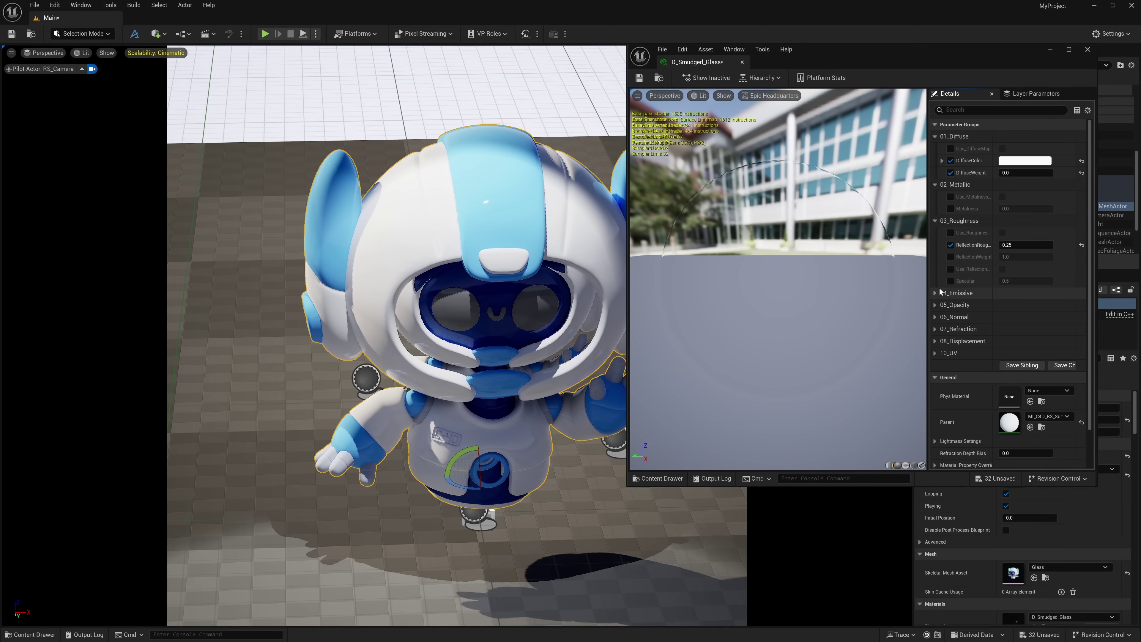
pyautogui.scroll(-4, 935, 236)
pyautogui.click(934, 232)
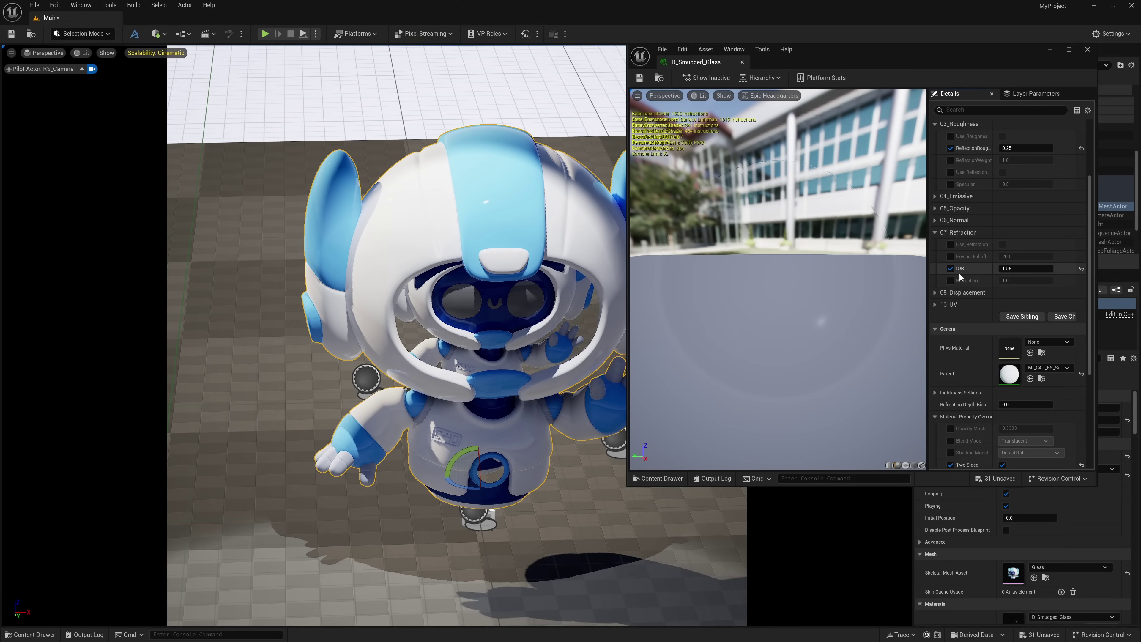
pyautogui.moveTo(1024, 268); pyautogui.dragTo(1000, 268)
pyautogui.click(643, 77)
pyautogui.moveTo(1024, 268)
pyautogui.mouseDown()
pyautogui.moveTo(1006, 269)
pyautogui.moveTo(1033, 268)
pyautogui.mouseUp()
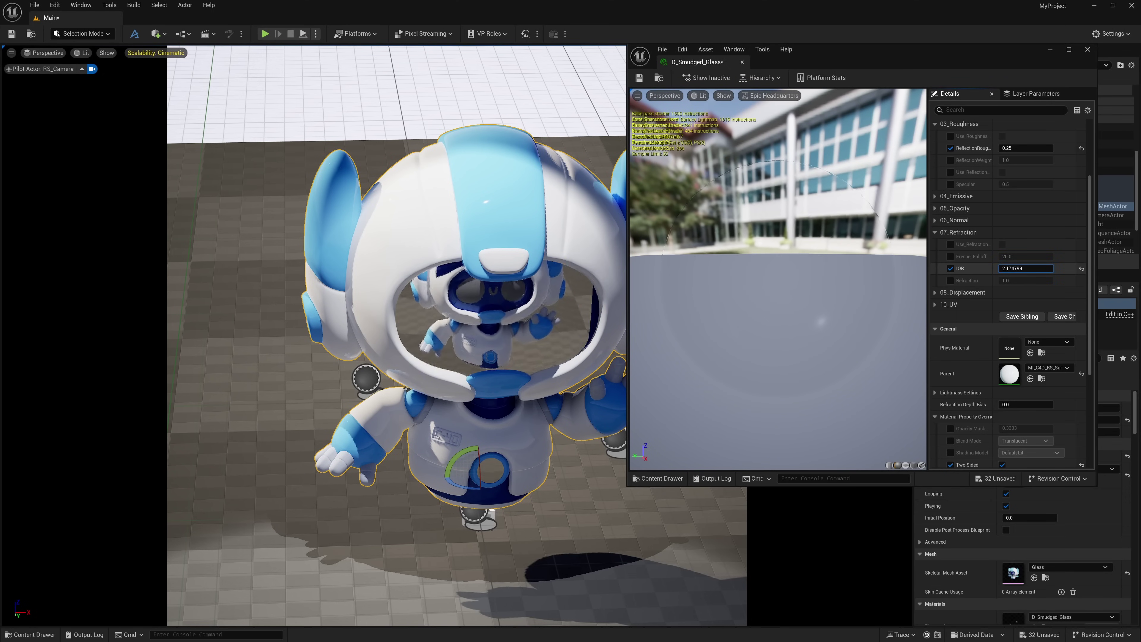